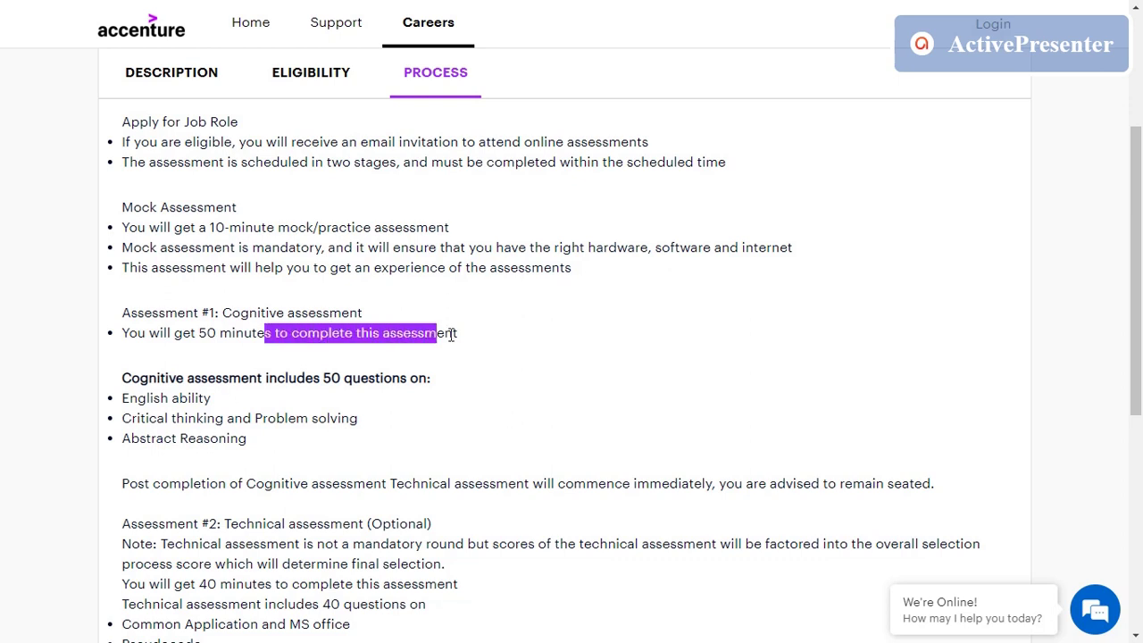
- Review the duration, question topics and format of the cognitive and optional technical assessments in the hiring process description
click(468, 361)
scroll(226, 402, down, 1)
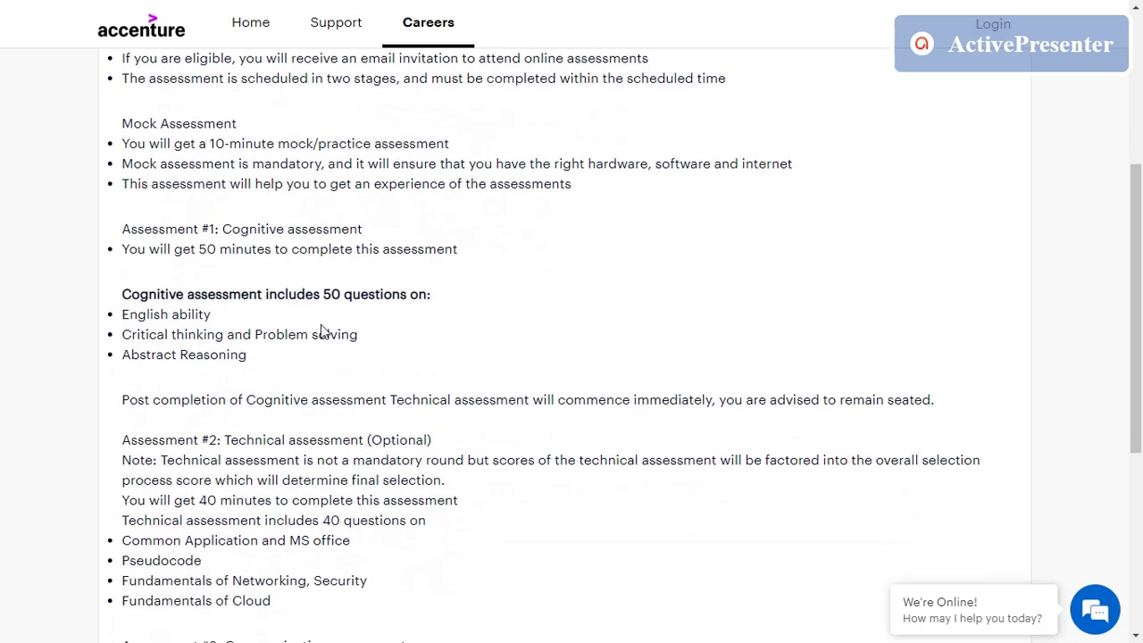
drag(332, 295, 388, 306)
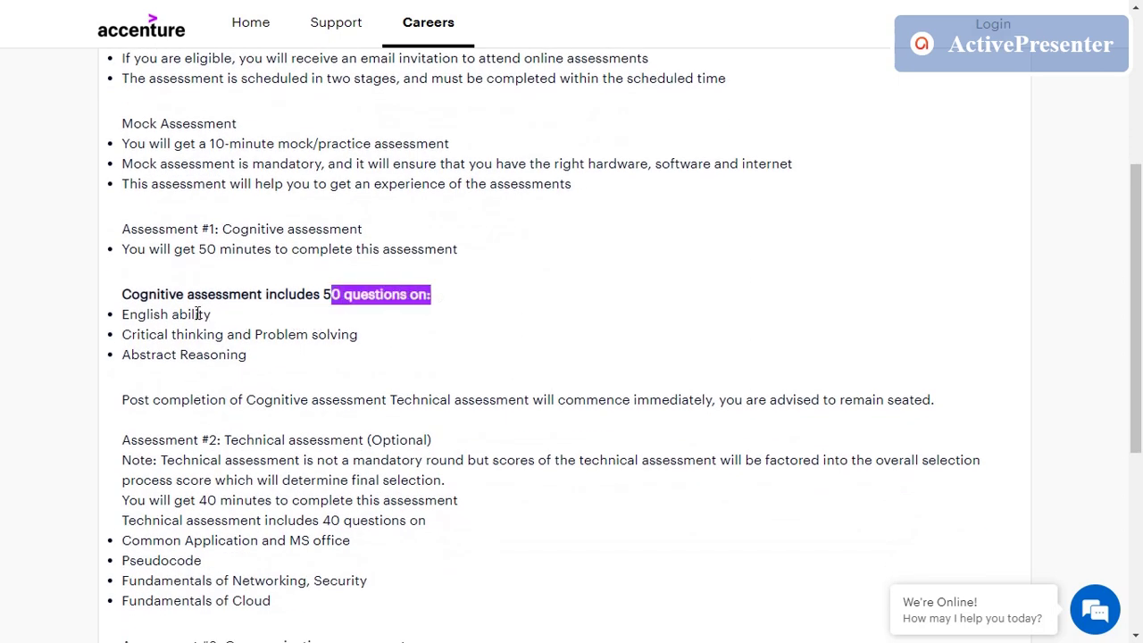
drag(123, 318, 249, 356)
click(245, 363)
scroll(247, 358, down, 2)
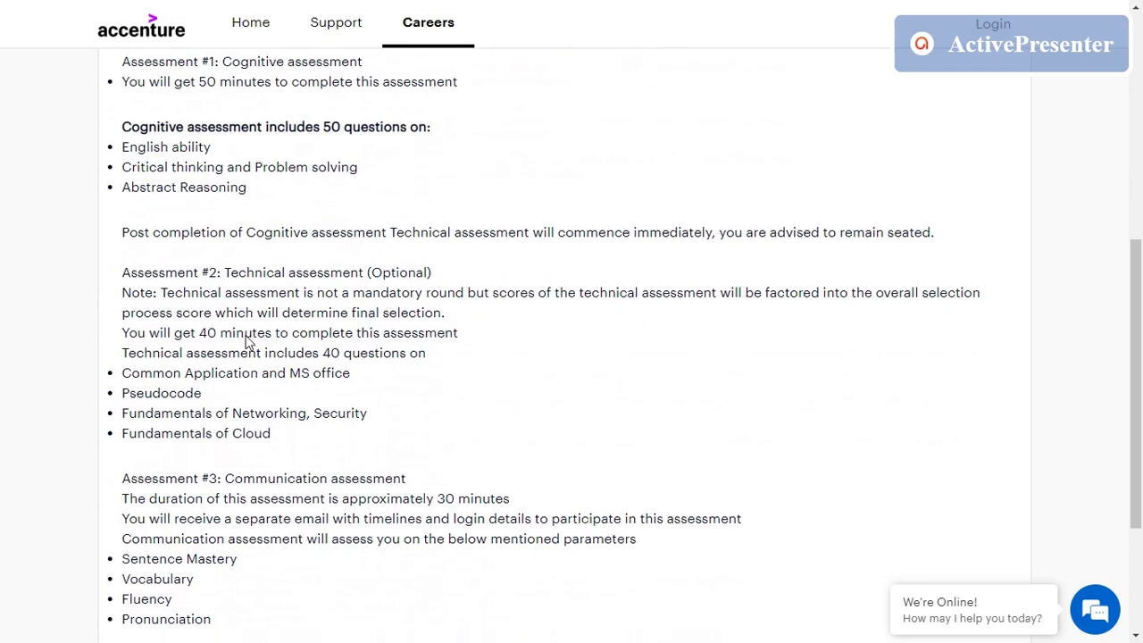
drag(222, 275, 434, 288)
click(441, 286)
- Review the communication assessment's duration and evaluation parameters, along with the final interview stage
scroll(370, 327, down, 2)
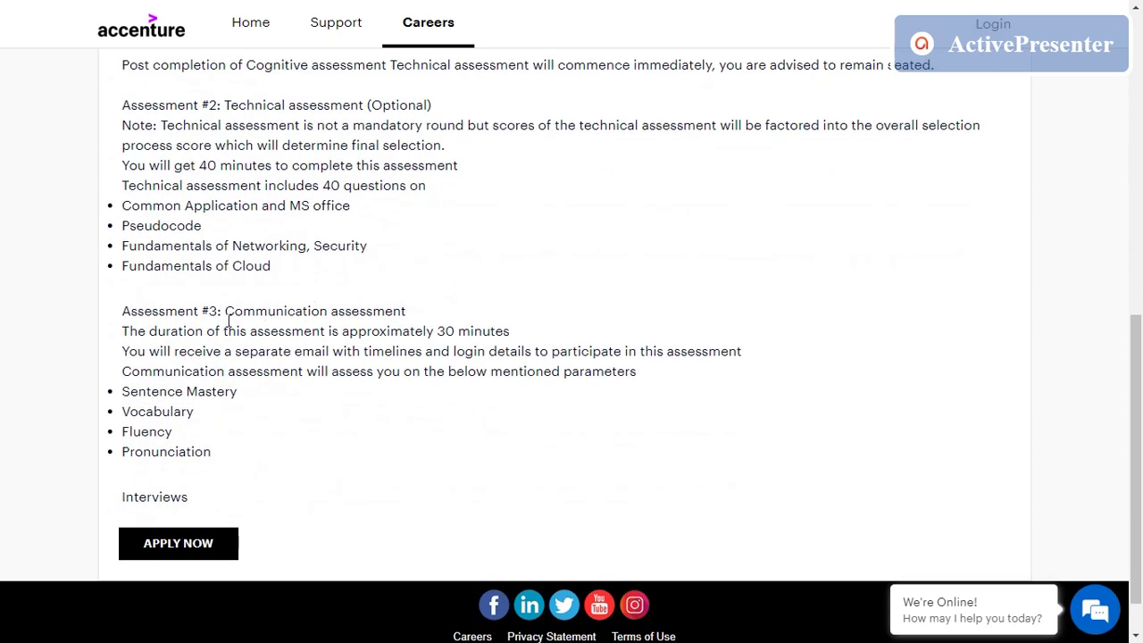
drag(226, 310, 520, 330)
click(415, 313)
click(455, 342)
drag(125, 396, 231, 457)
click(230, 458)
drag(194, 502, 86, 505)
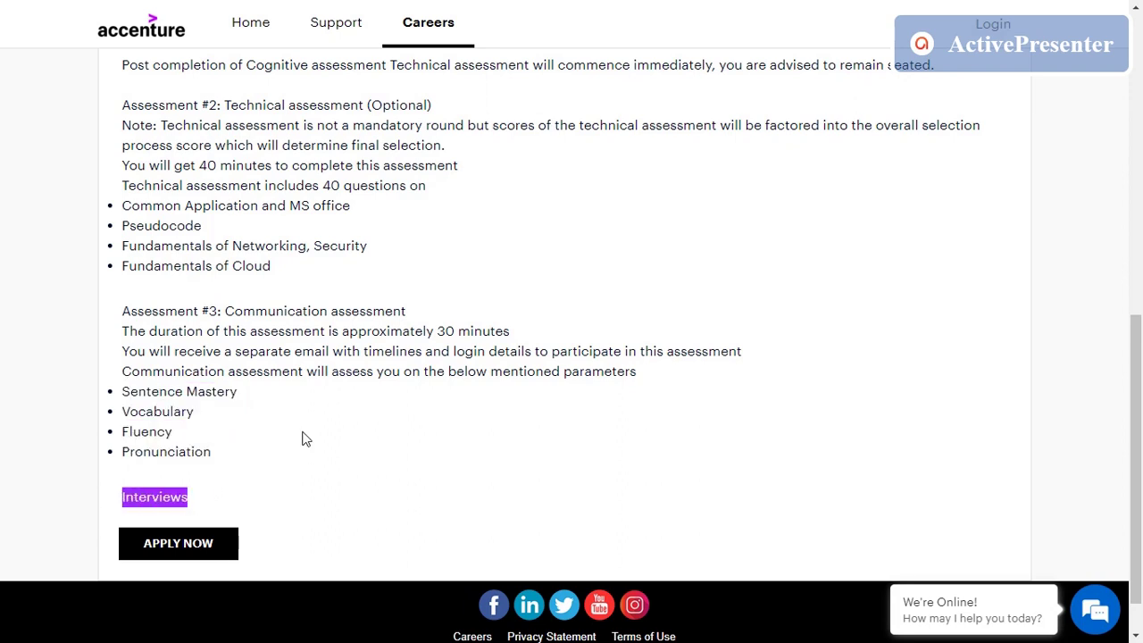
click(302, 432)
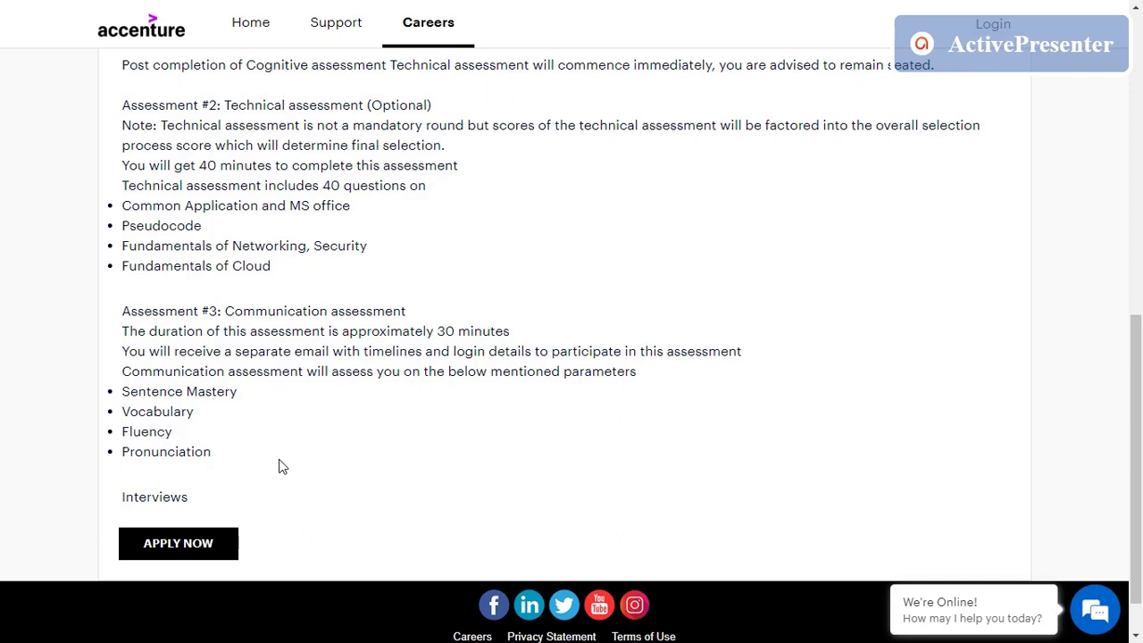
- Start applying for the job role as a new applicant without an existing account
scroll(279, 466, down, 1)
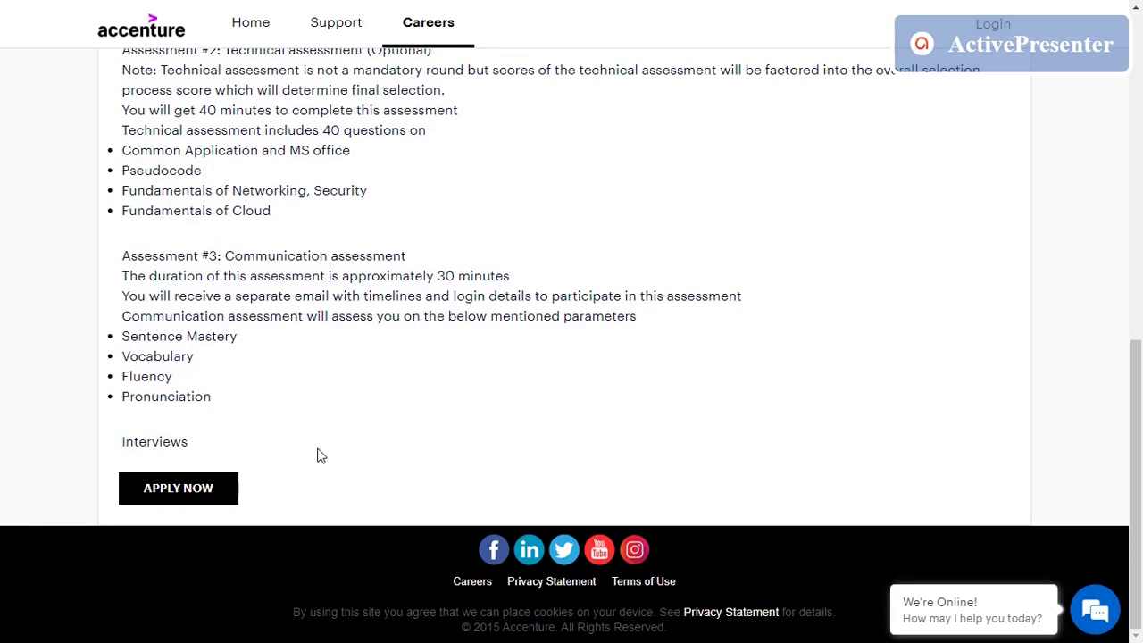
click(185, 498)
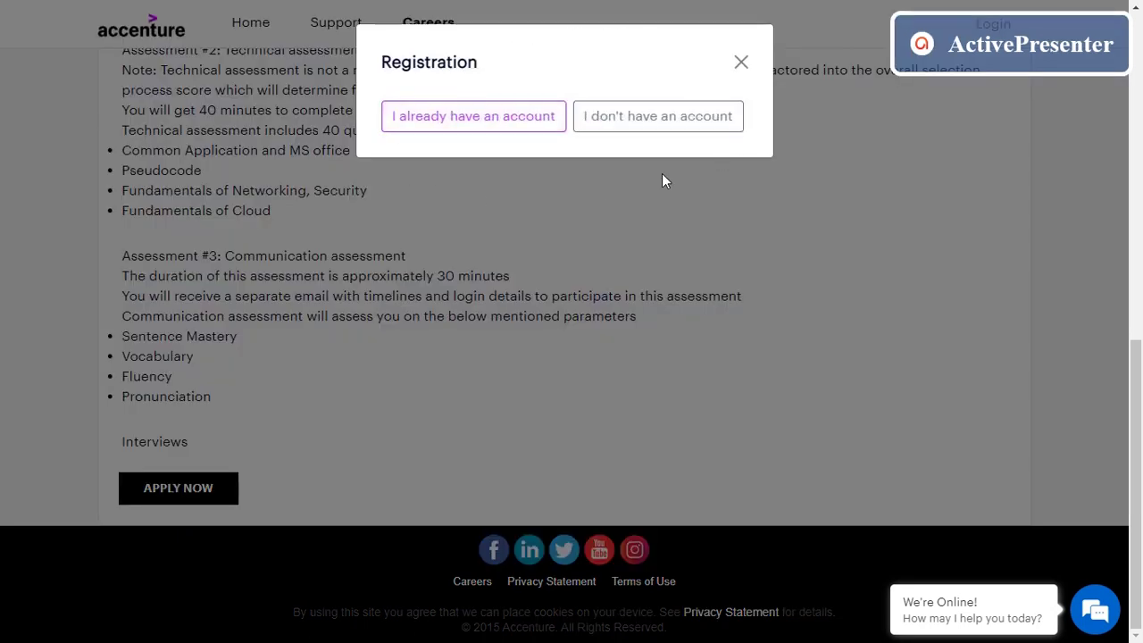
click(656, 125)
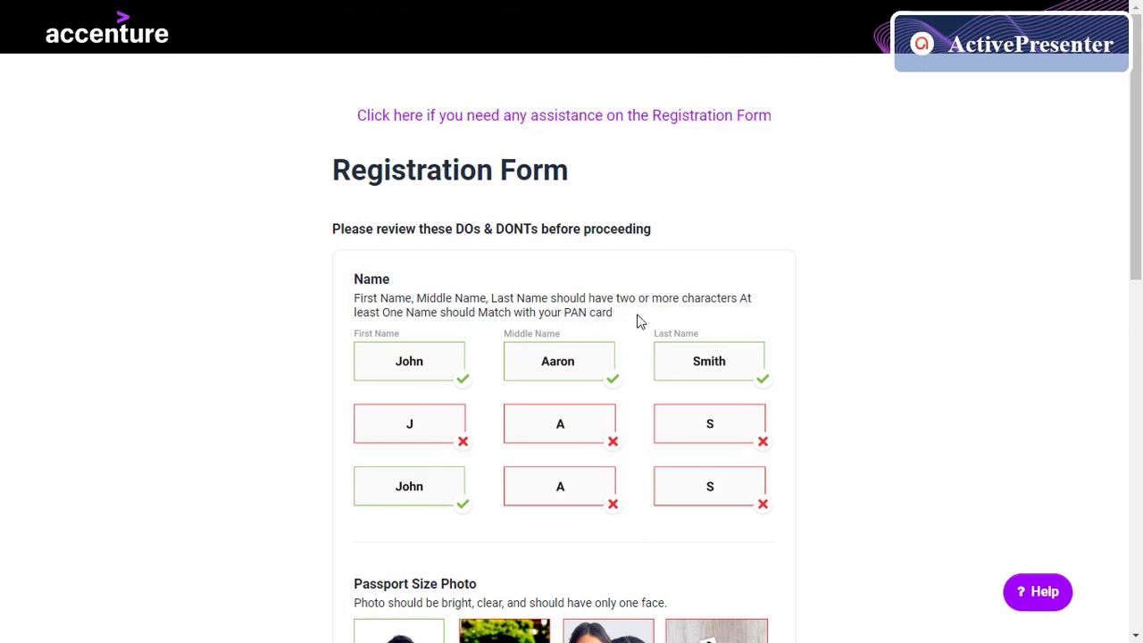
- Review the name, passport photo and government ID guidelines, and proceed to the registration form
scroll(639, 321, down, 2)
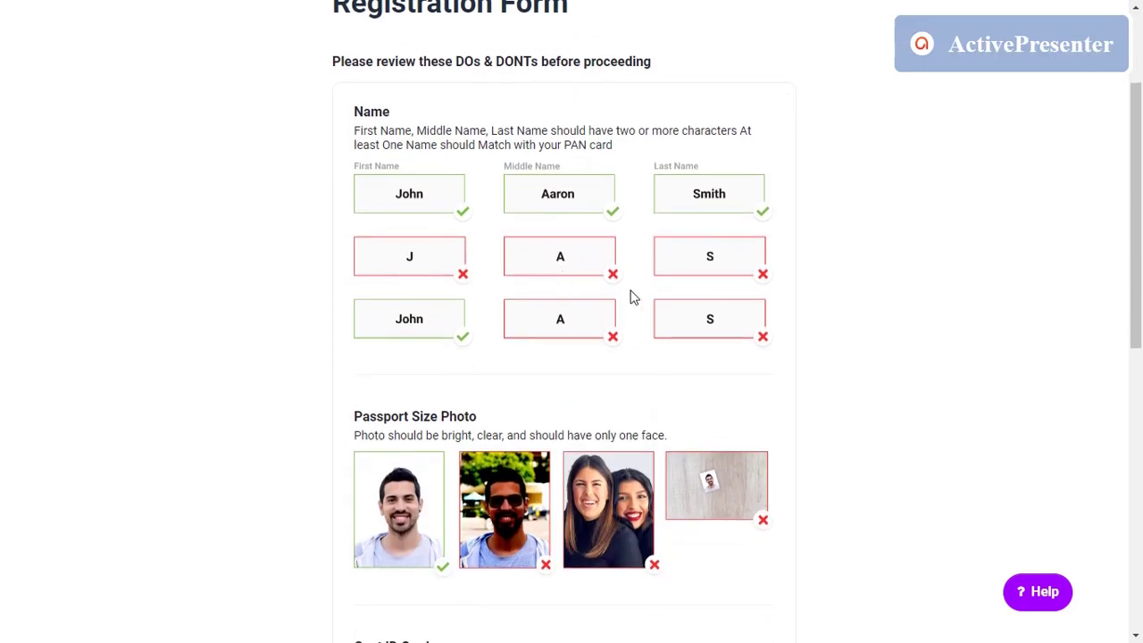
scroll(477, 273, down, 2)
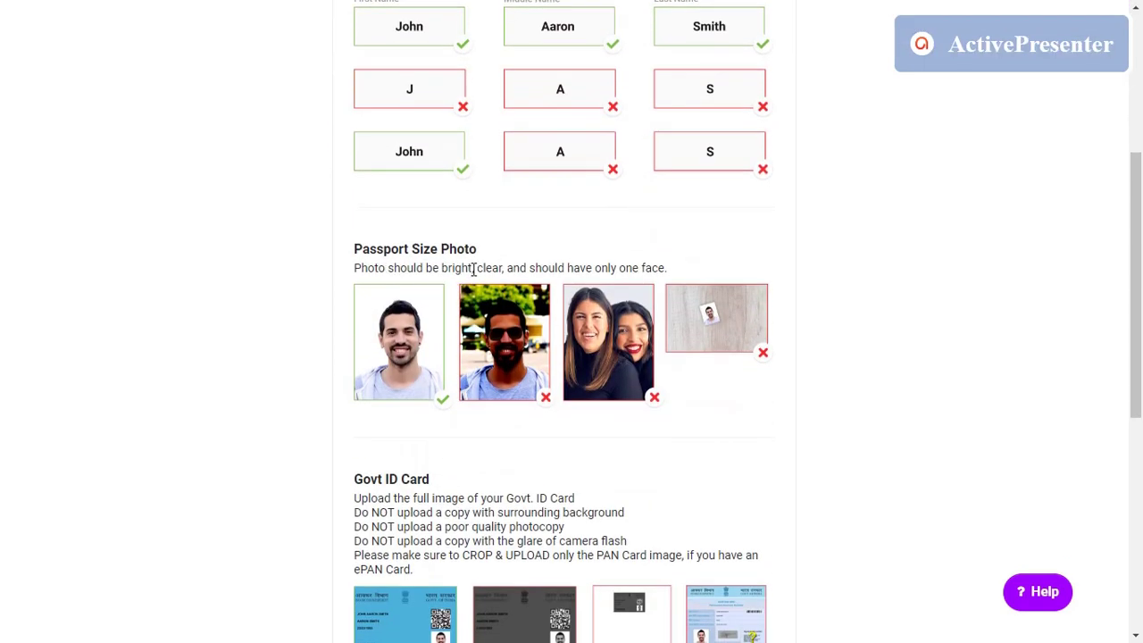
scroll(473, 270, down, 4)
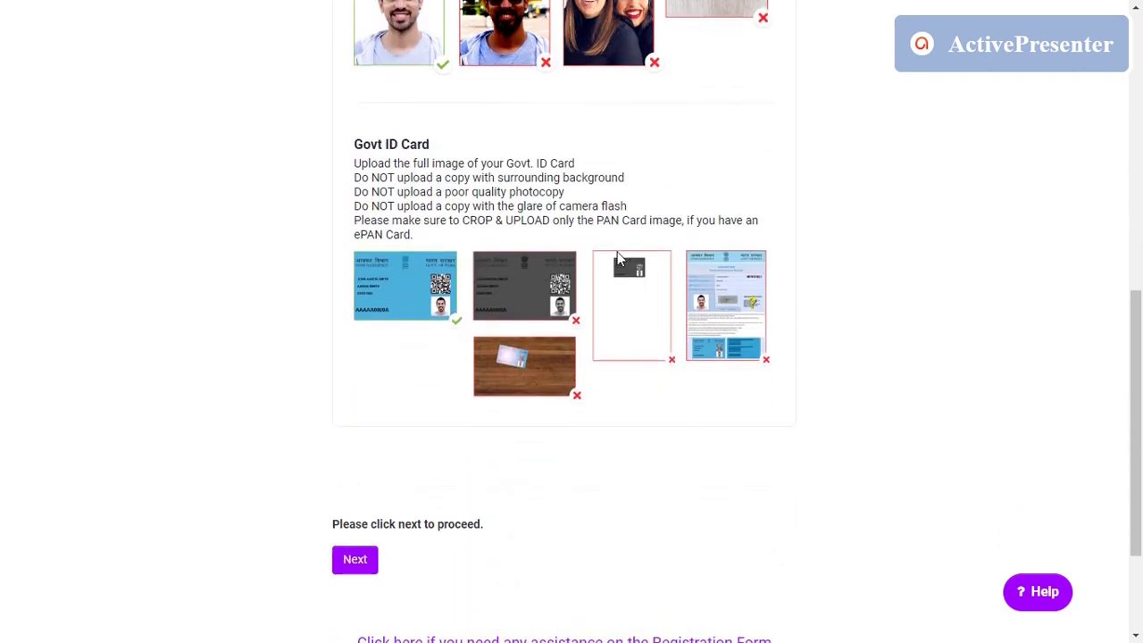
click(354, 560)
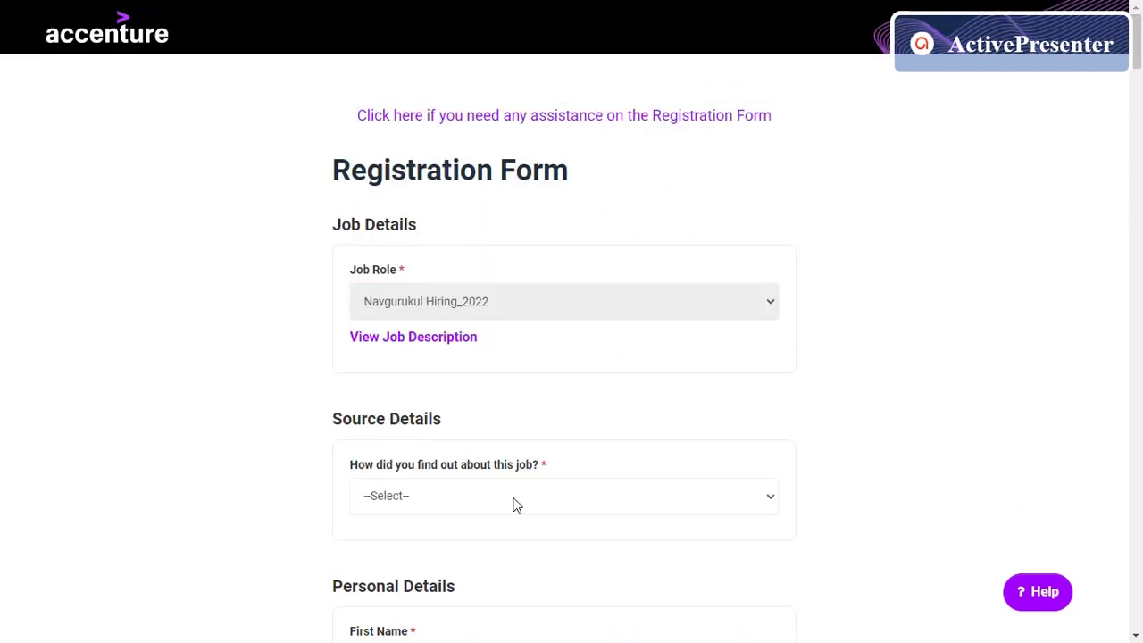
- Set the job source to Social Media Advertisement and its advertisement type to Others
scroll(491, 248, down, 2)
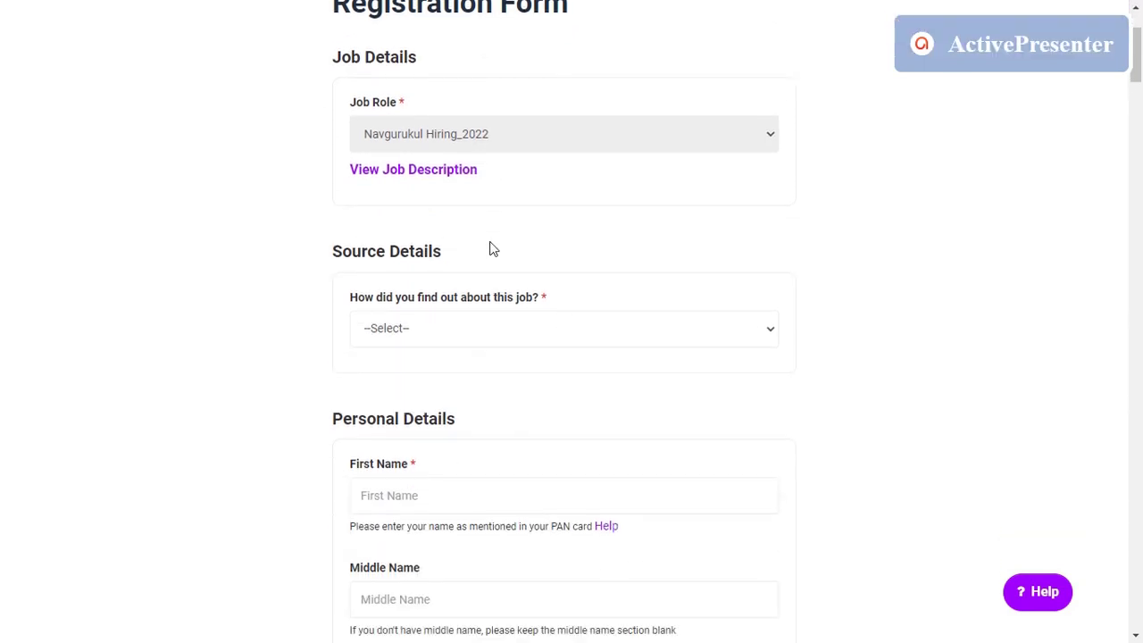
click(427, 338)
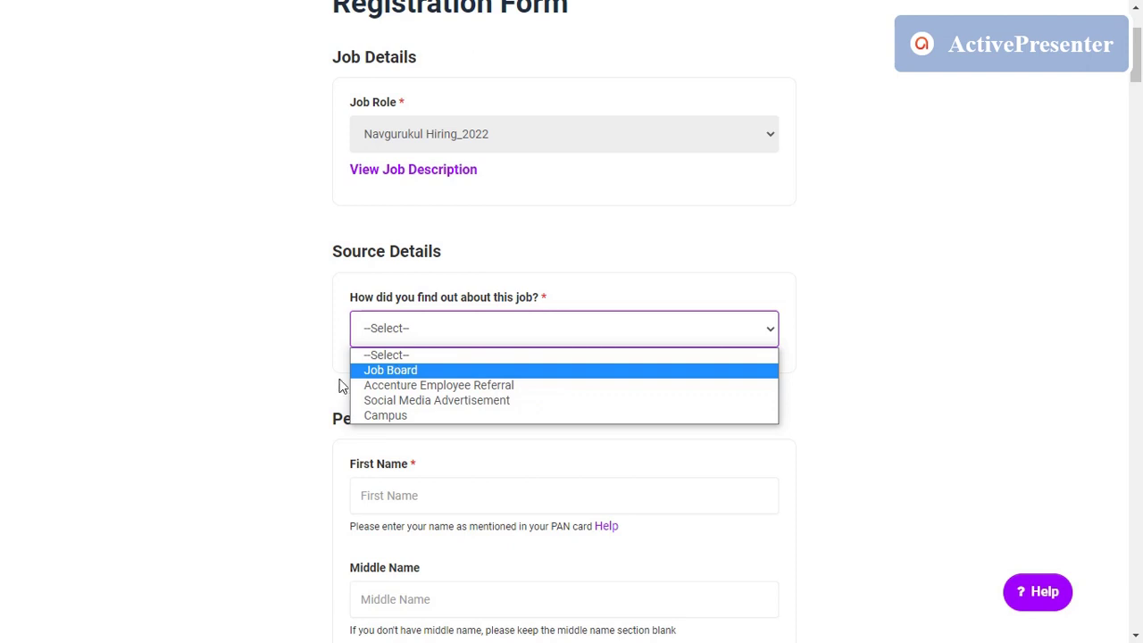
click(395, 400)
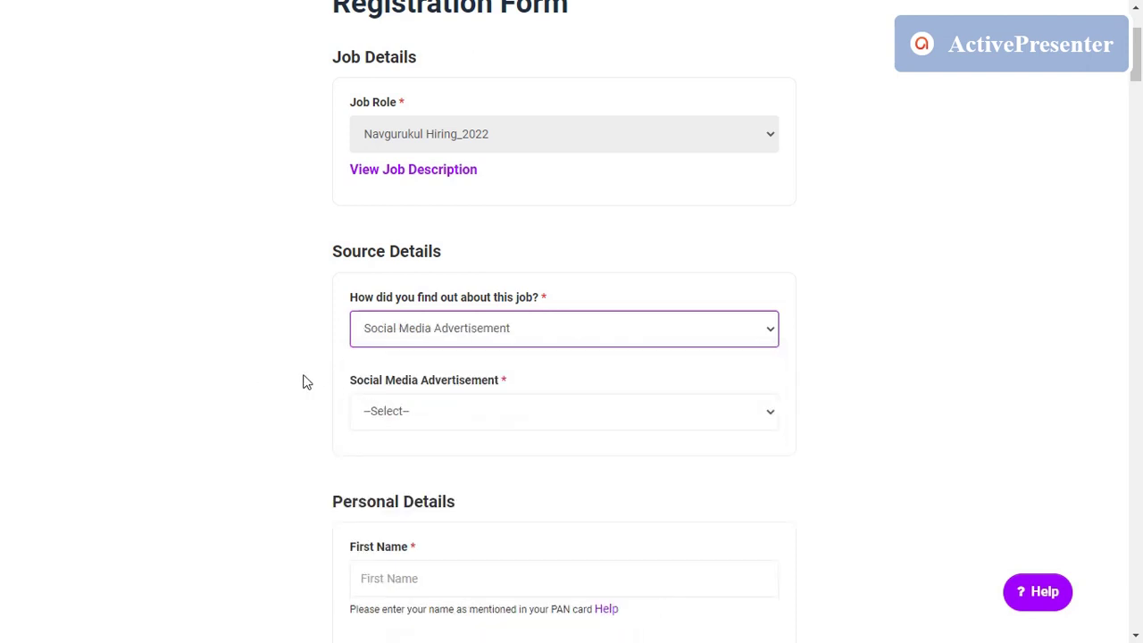
scroll(330, 366, down, 2)
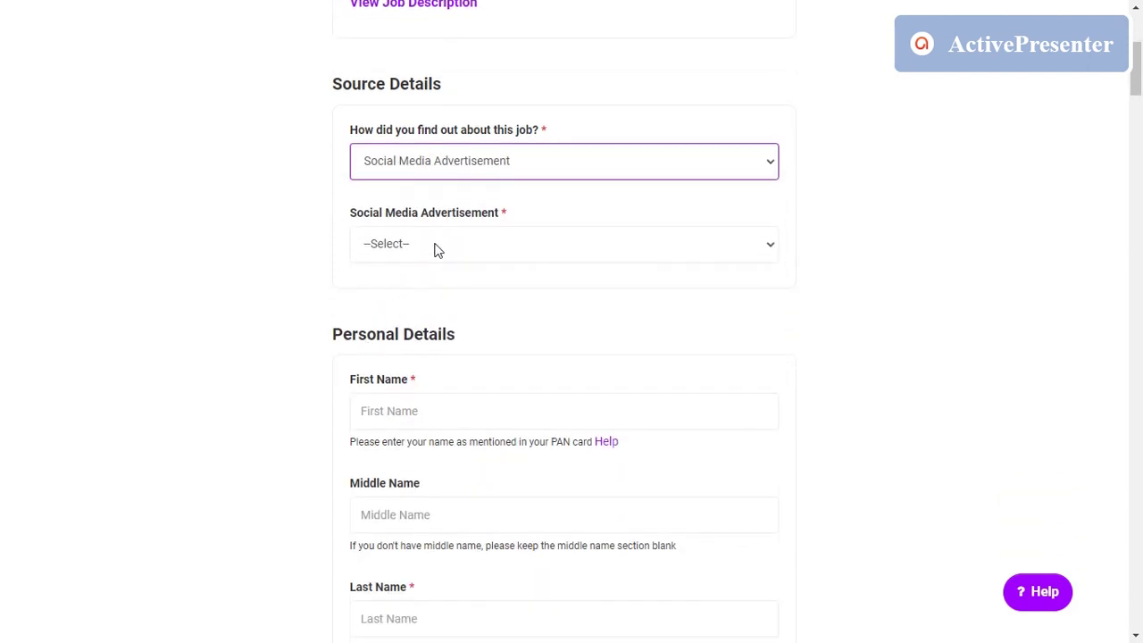
click(438, 250)
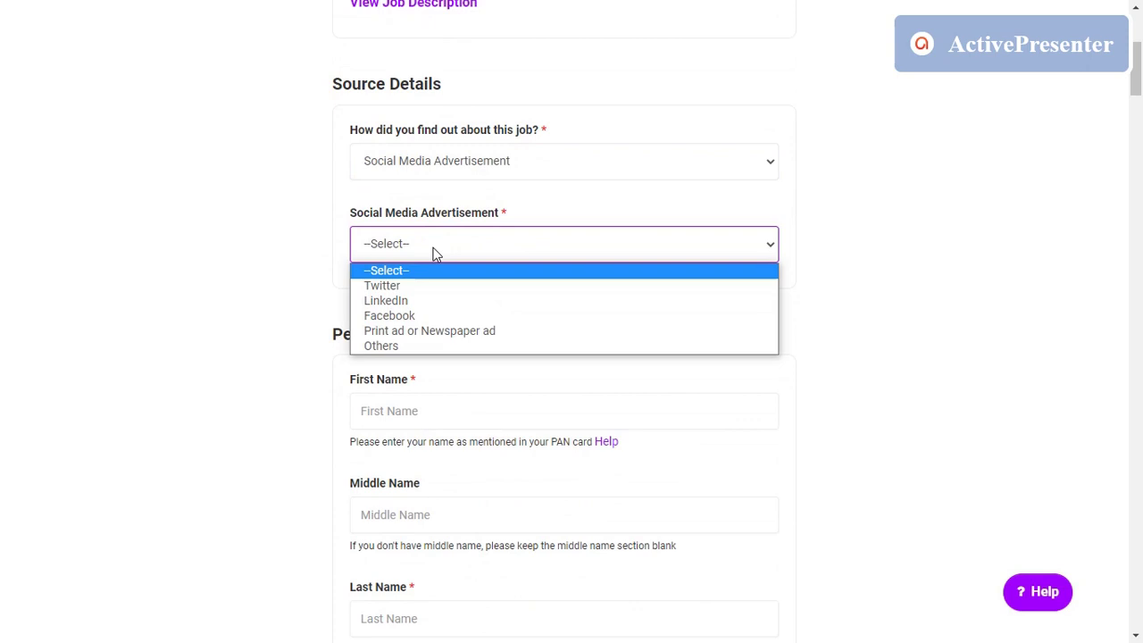
click(394, 349)
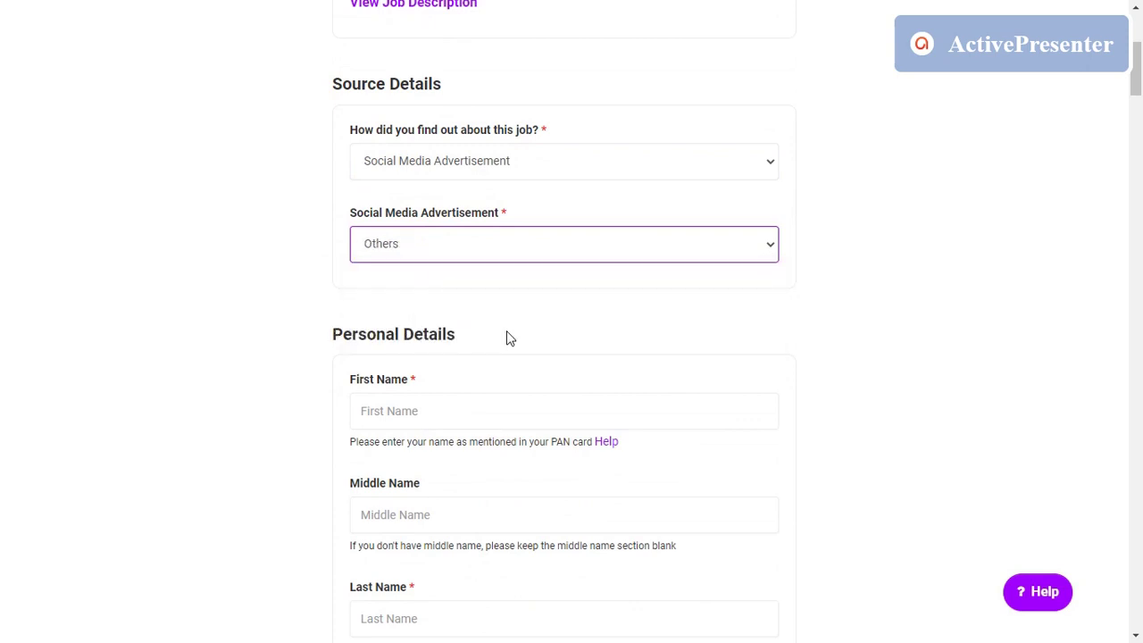
- Look through the Personal Details fields, from the name and contact entries to WhatsApp consent, date of birth, gender and residing city
scroll(41, 367, down, 3)
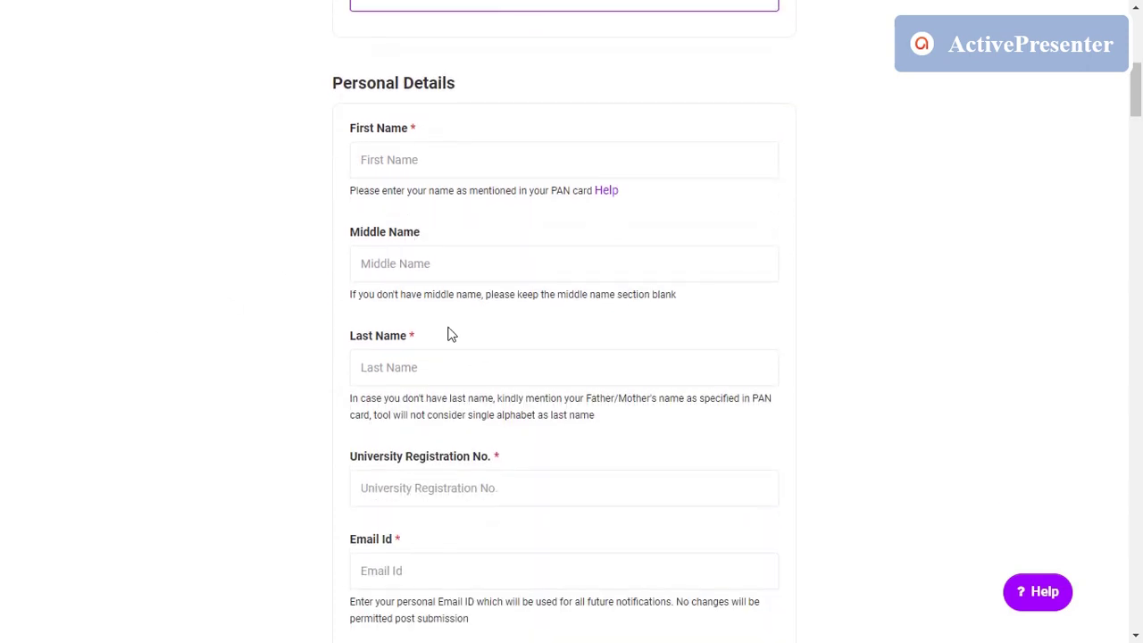
scroll(268, 344, down, 2)
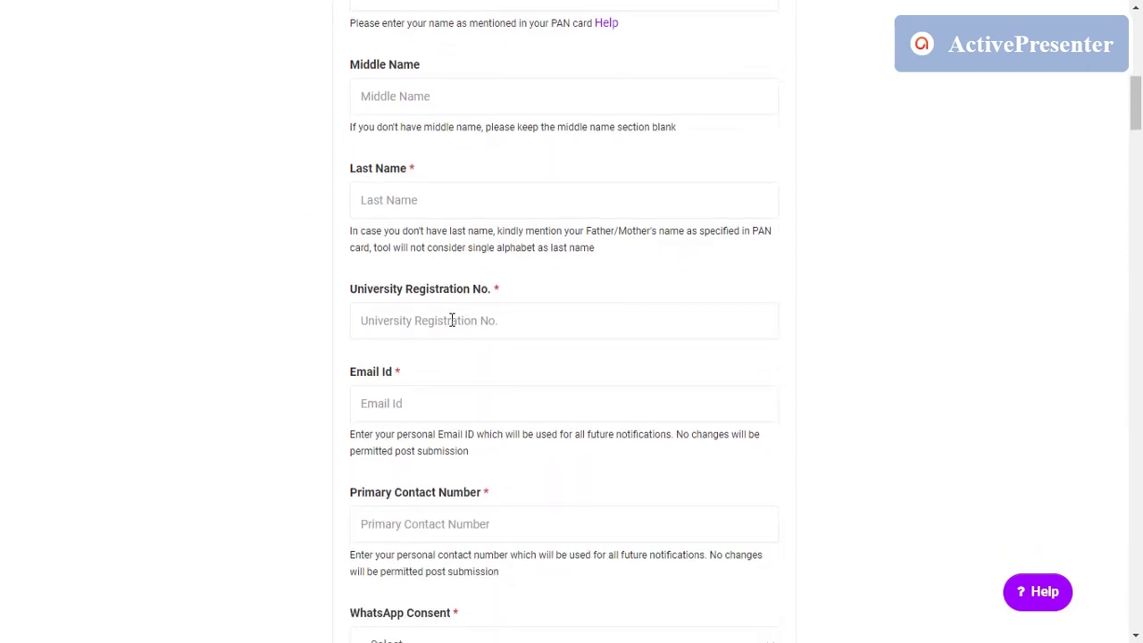
scroll(452, 319, down, 2)
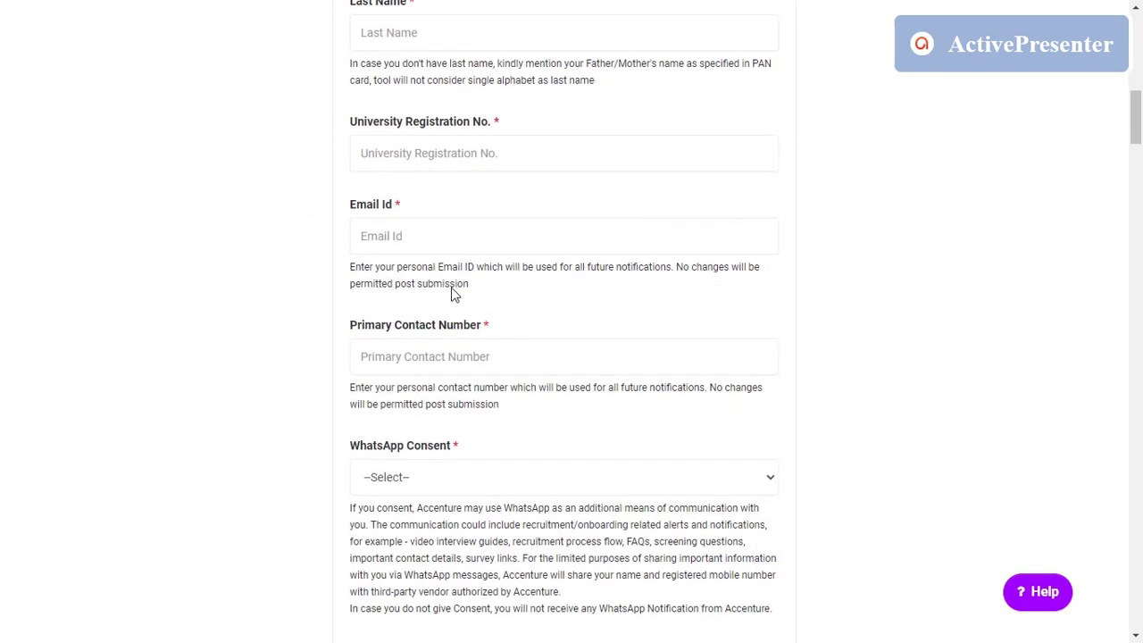
scroll(419, 354, down, 1)
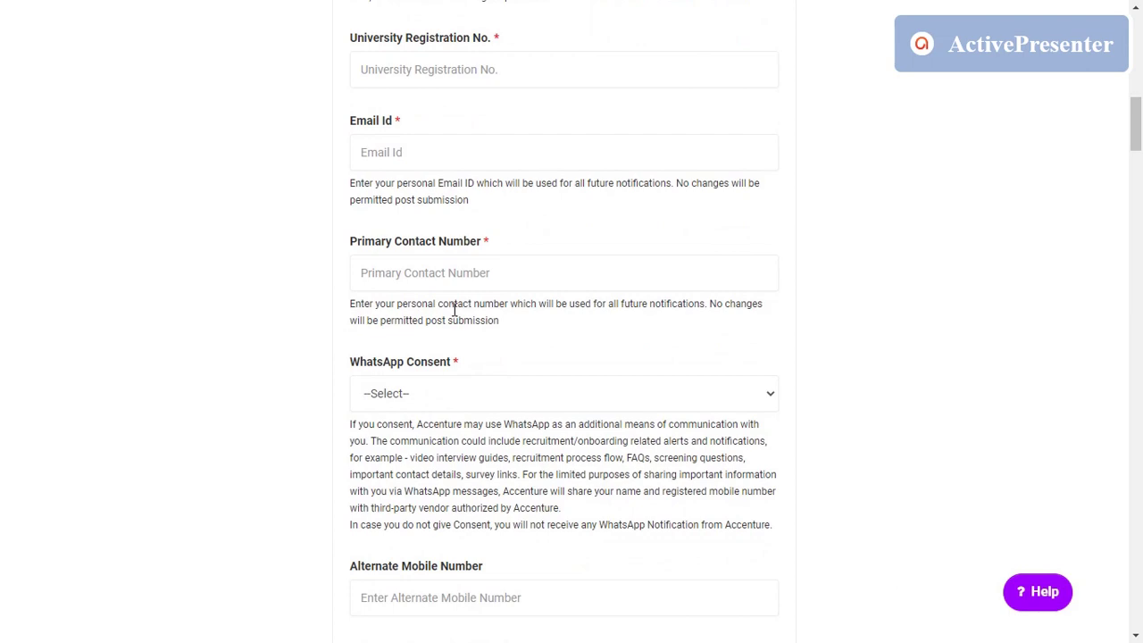
scroll(455, 308, down, 2)
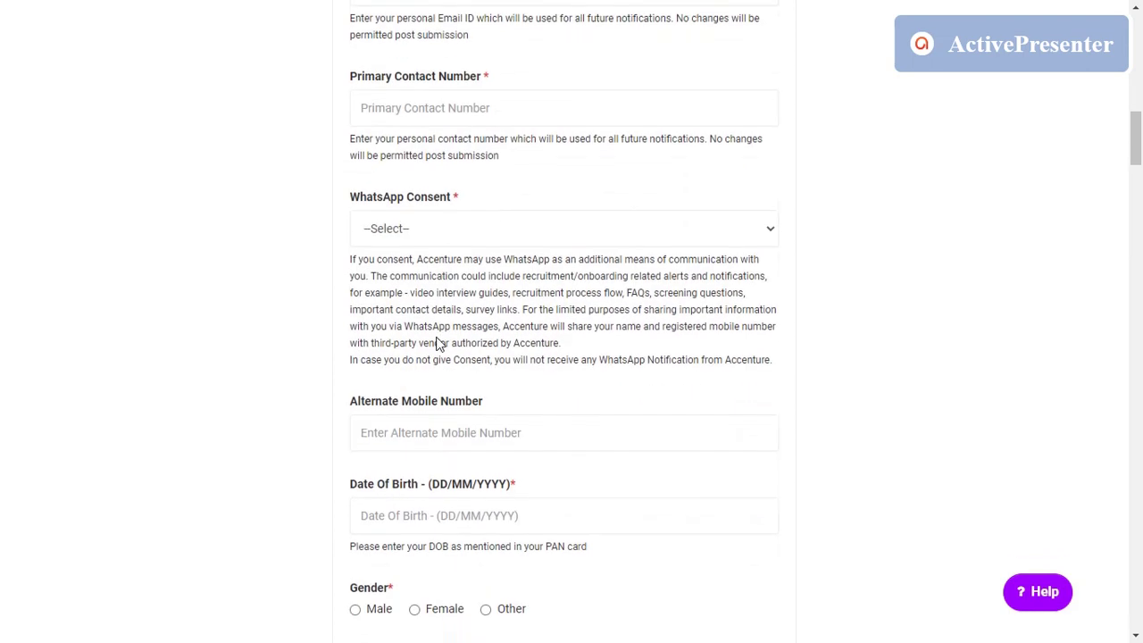
click(398, 237)
click(323, 282)
scroll(323, 282, down, 2)
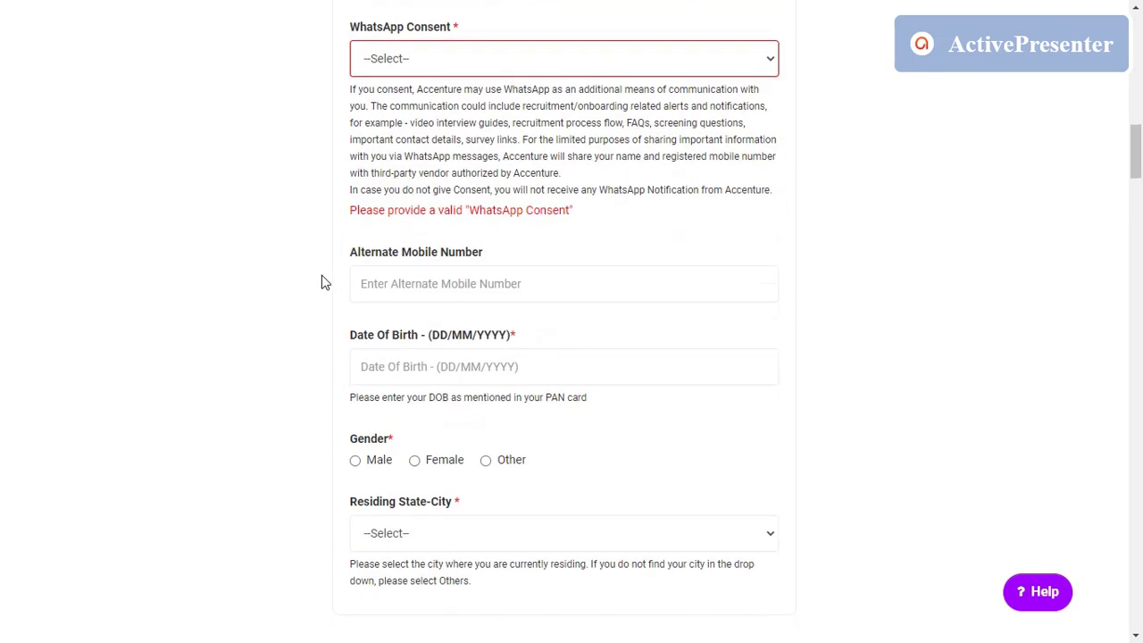
scroll(391, 283, down, 2)
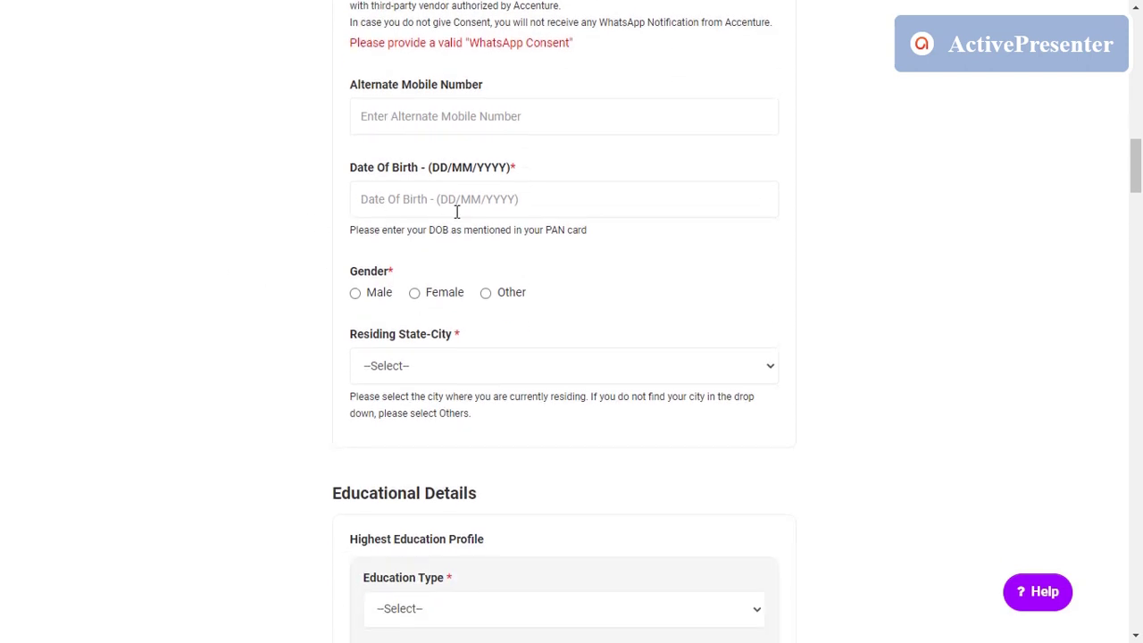
scroll(215, 359, down, 1)
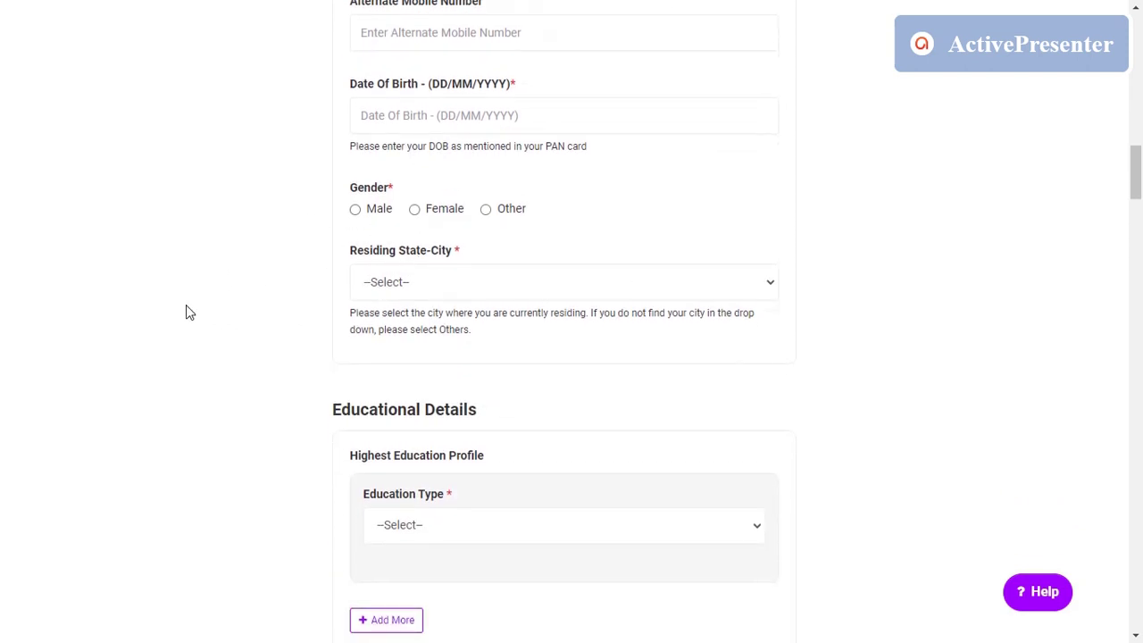
- Look through the Educational, Professional and Skill Details sections, including the option lists for Primary Skill and Secondary Skill
scroll(186, 311, down, 3)
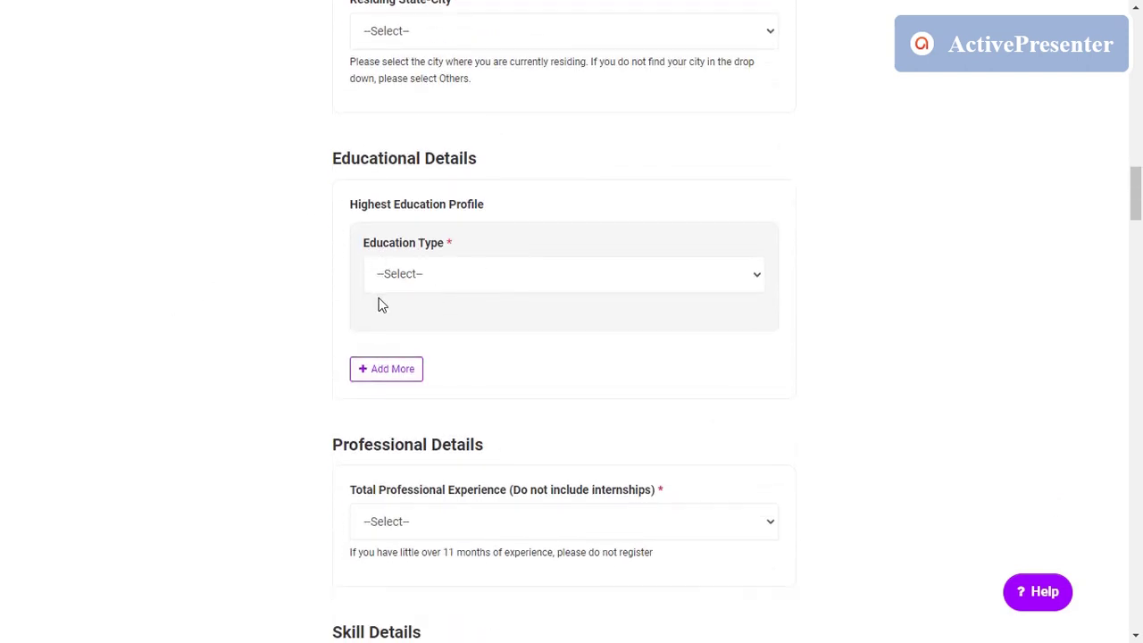
scroll(163, 309, down, 3)
scroll(147, 307, down, 1)
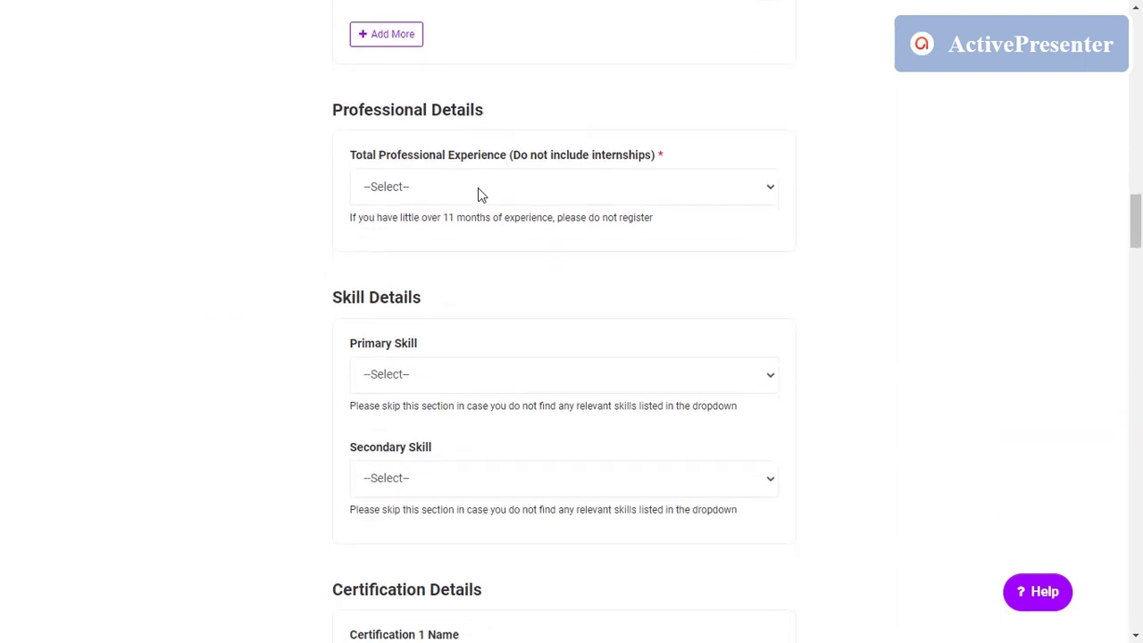
scroll(250, 230, down, 3)
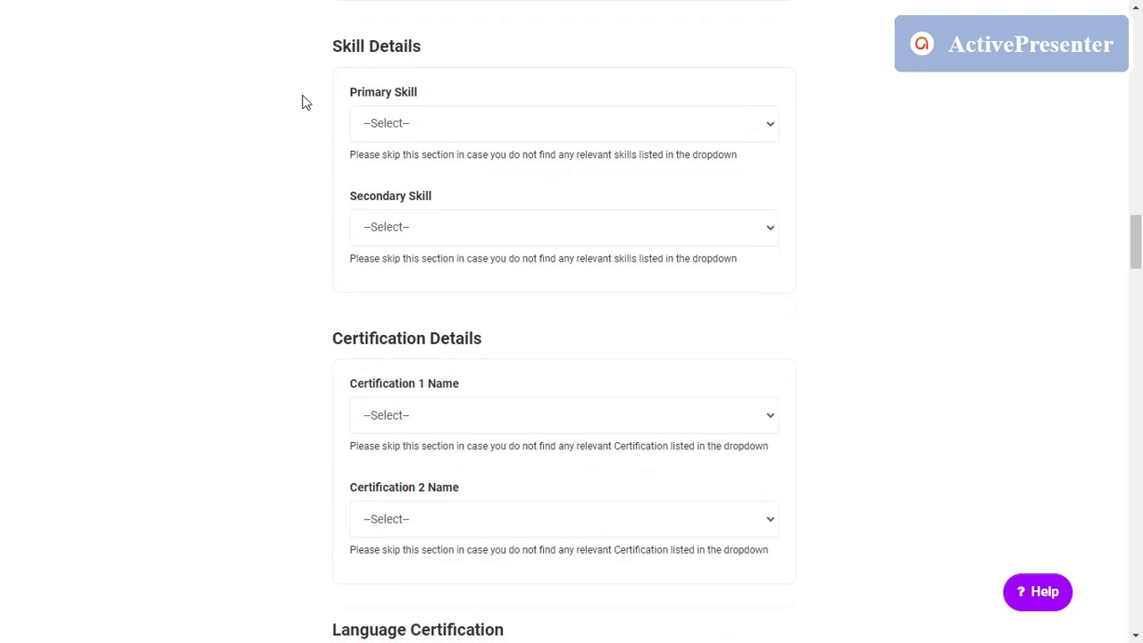
click(481, 122)
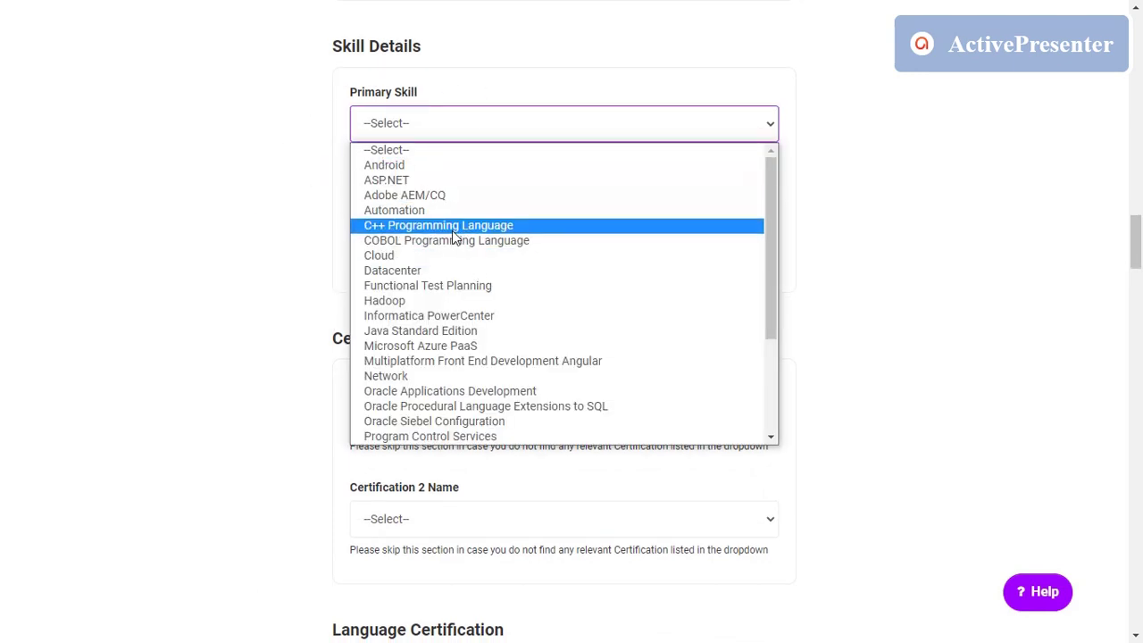
click(235, 263)
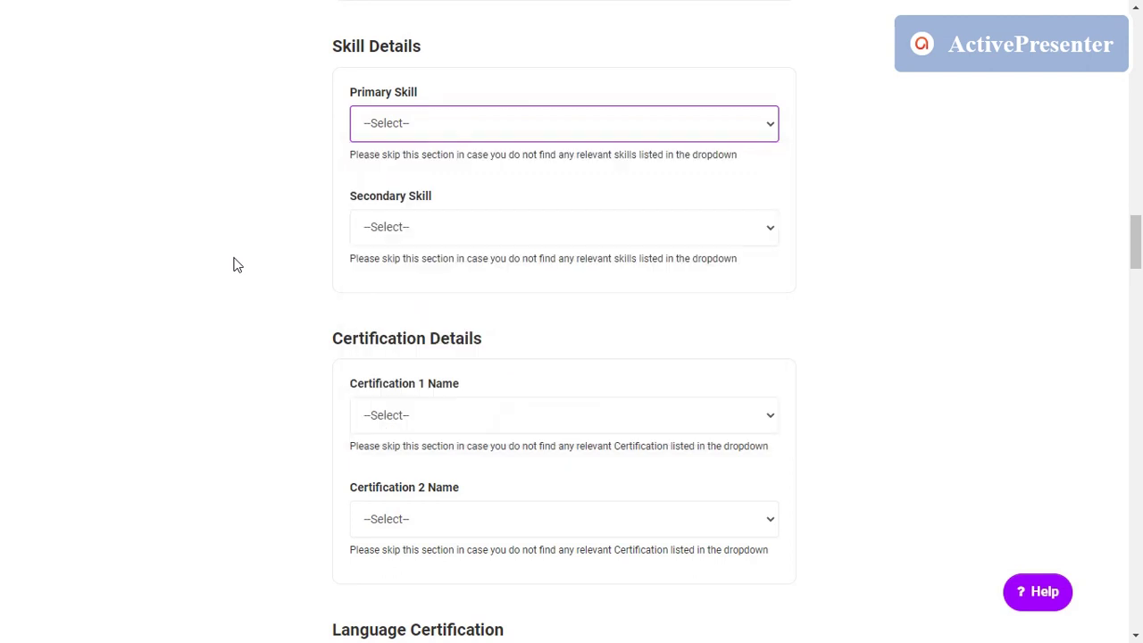
click(425, 229)
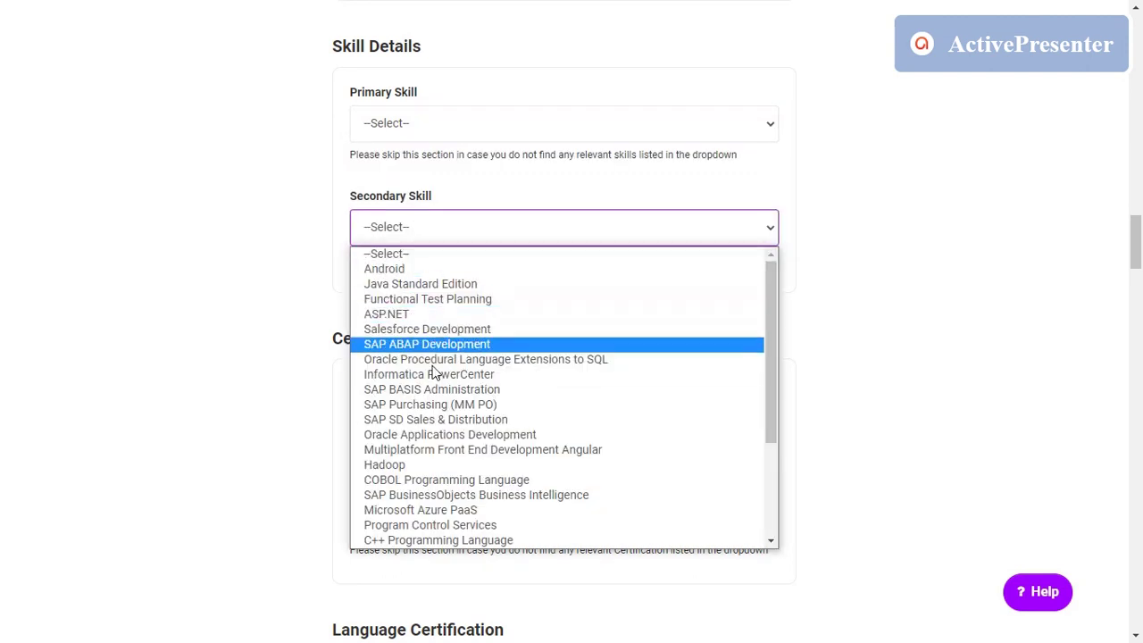
click(272, 344)
scroll(340, 308, down, 1)
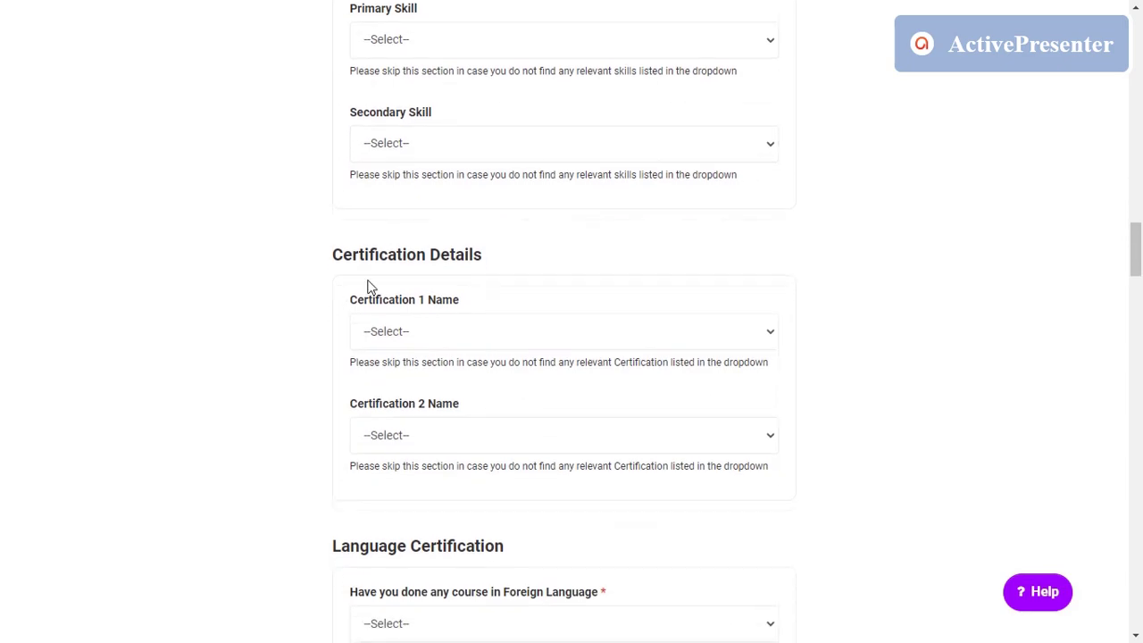
- Review the options offered for Certification 1 Name and Certification 2 Name, leaving both unselected
click(547, 346)
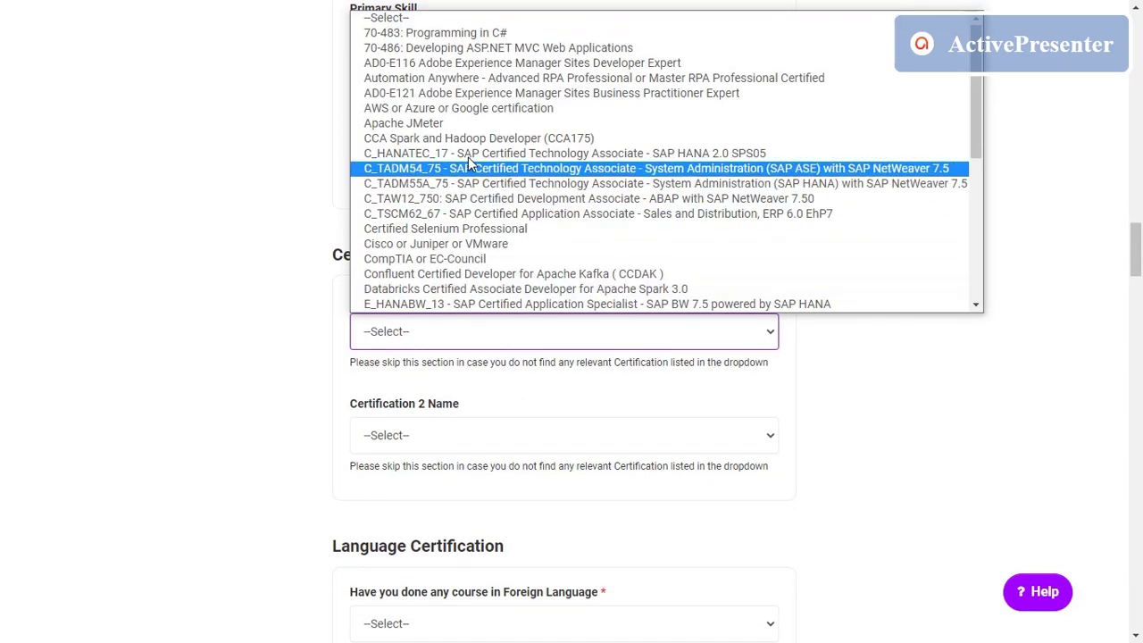
scroll(499, 245, down, 5)
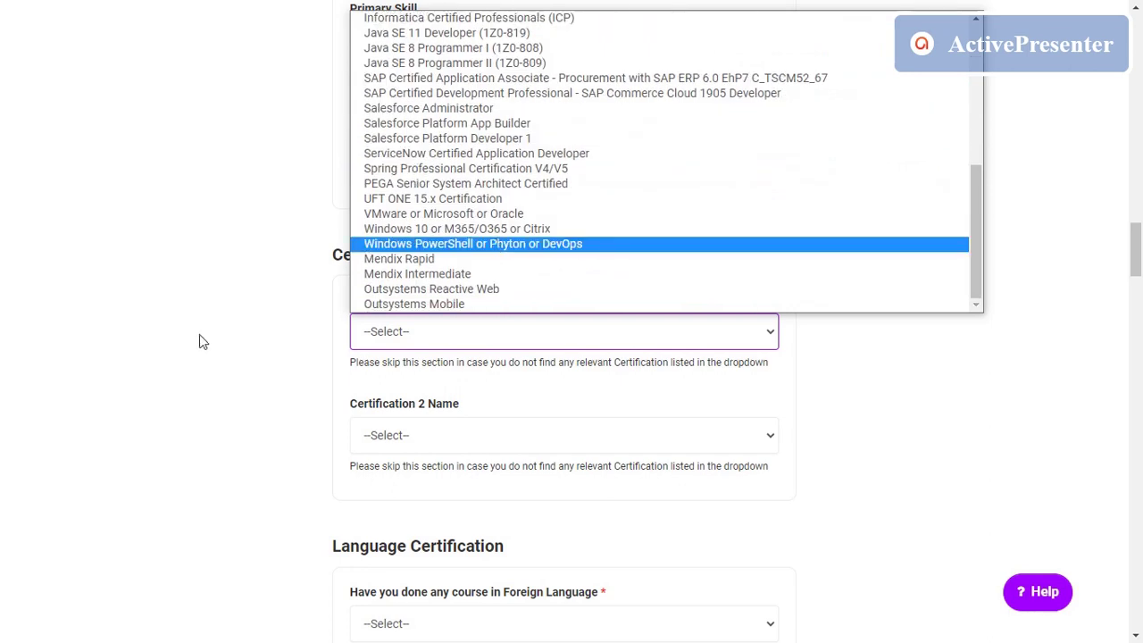
click(224, 344)
scroll(357, 353, down, 2)
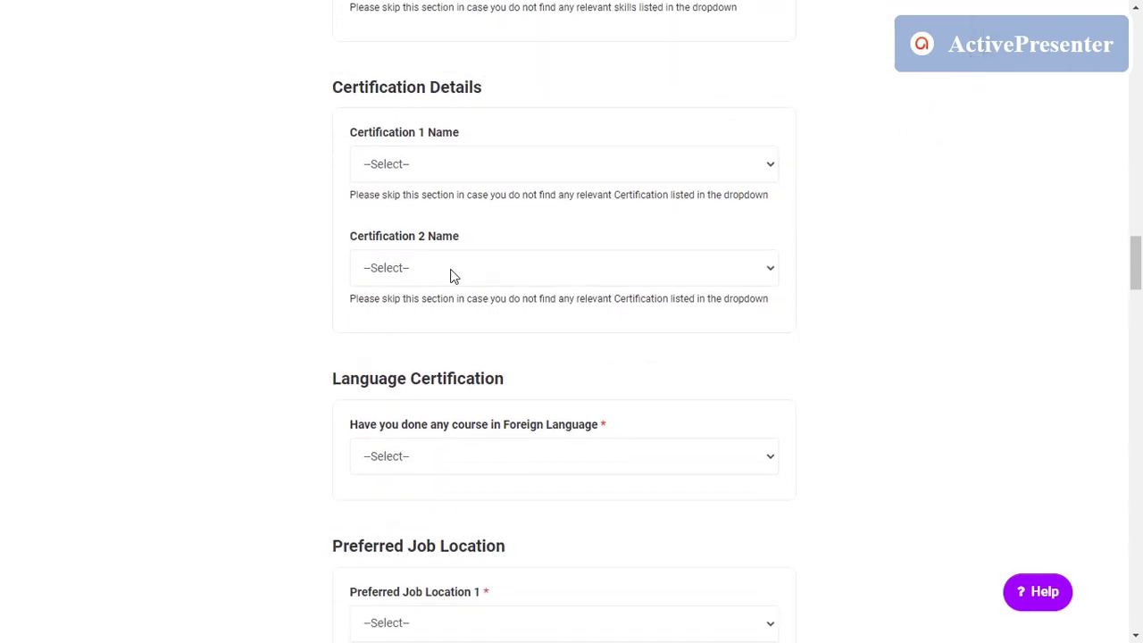
click(451, 276)
click(162, 367)
- Set the foreign language course answer to Not Applicable and Preferred Job Location 1 to Chennai
scroll(297, 304, down, 2)
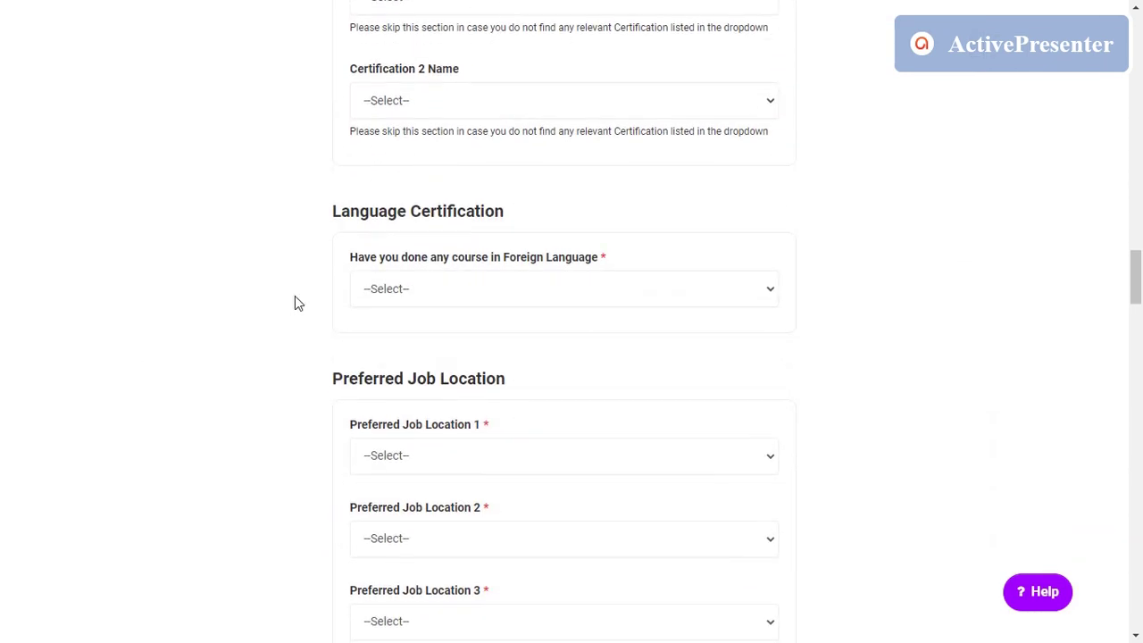
click(460, 302)
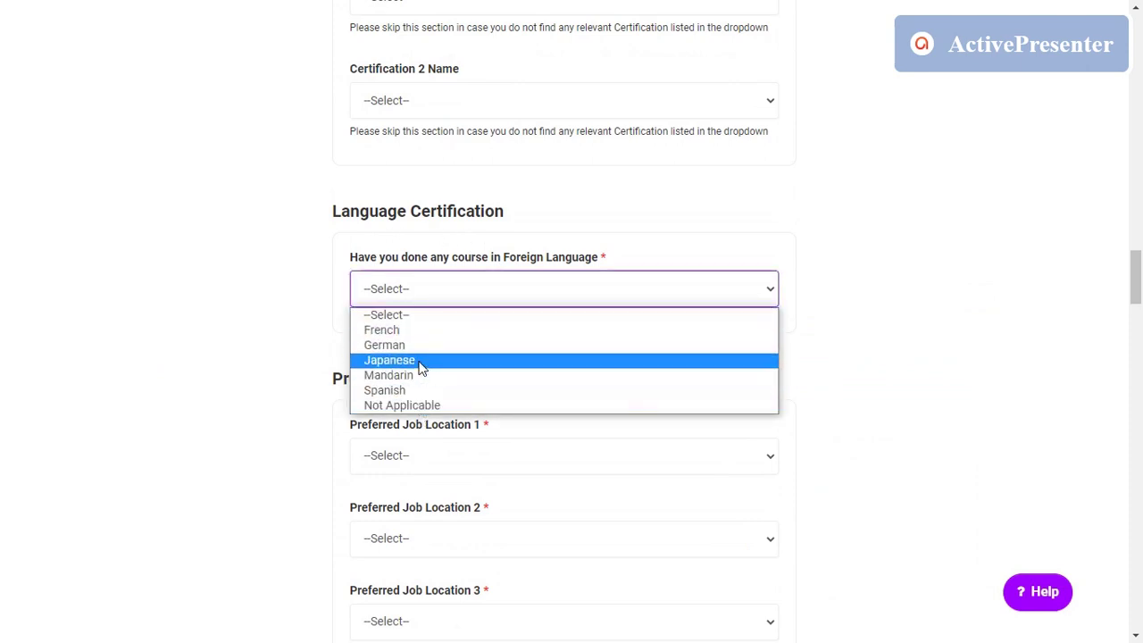
click(425, 404)
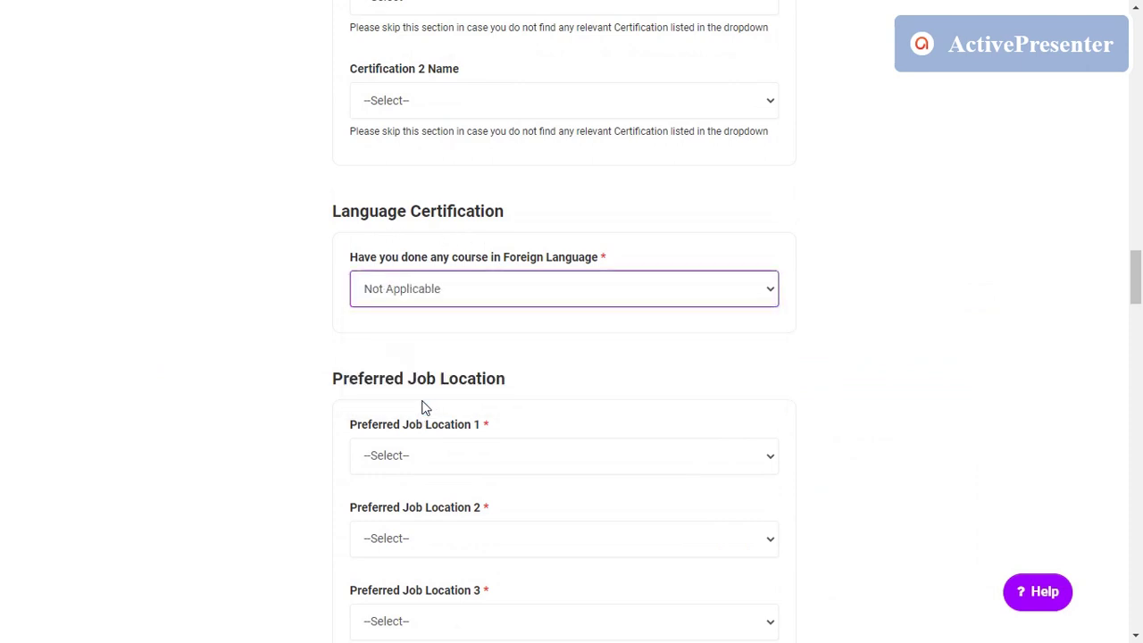
scroll(289, 390, down, 3)
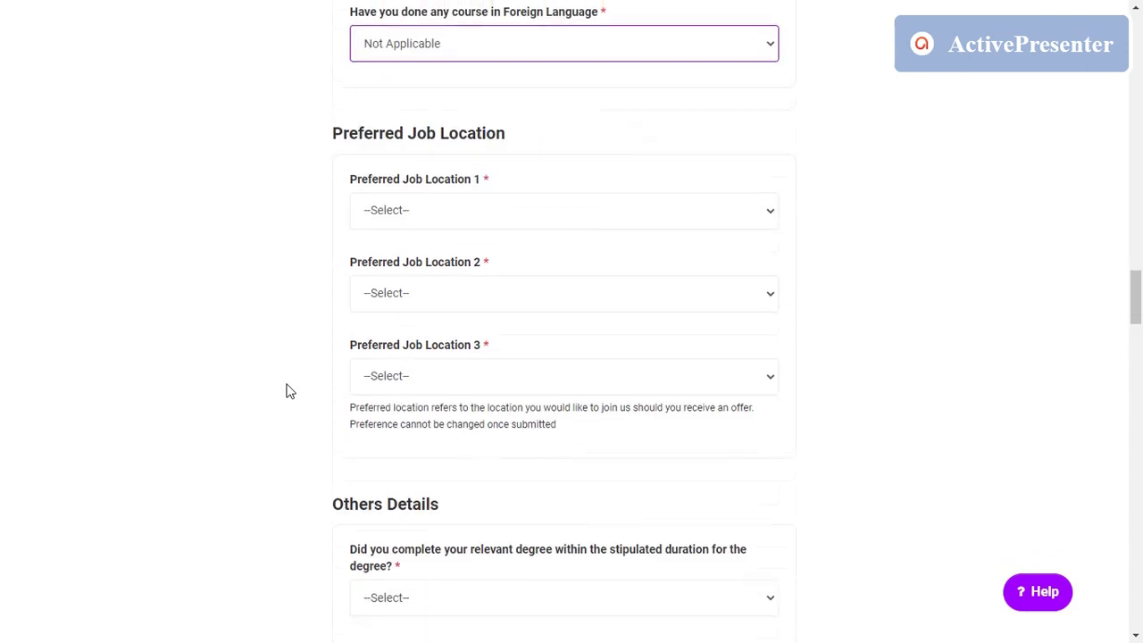
click(494, 200)
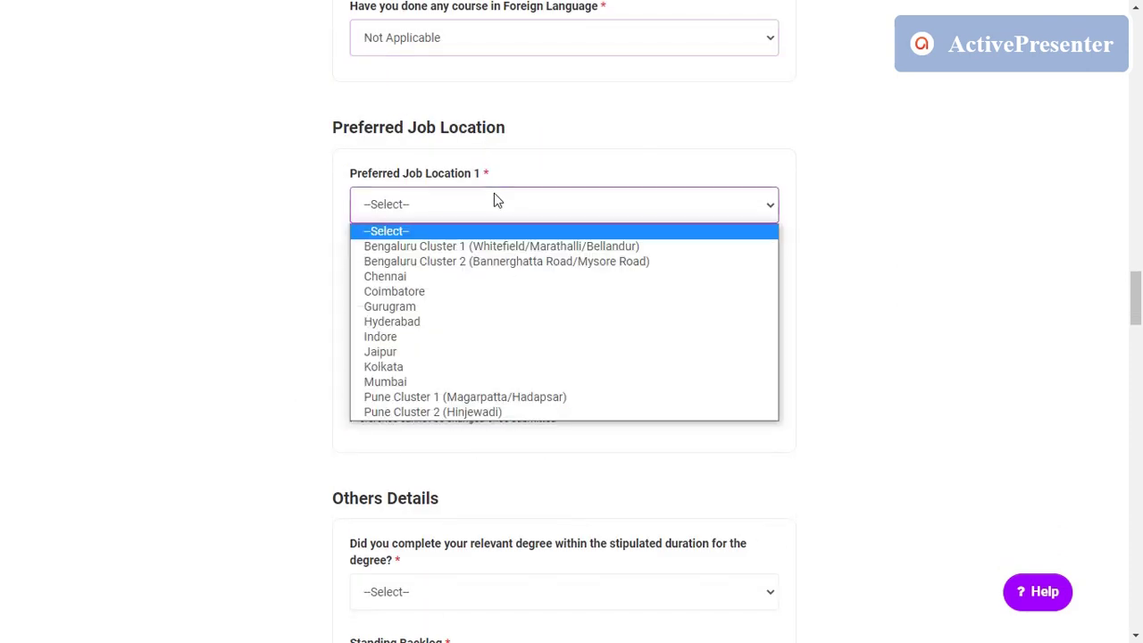
click(437, 279)
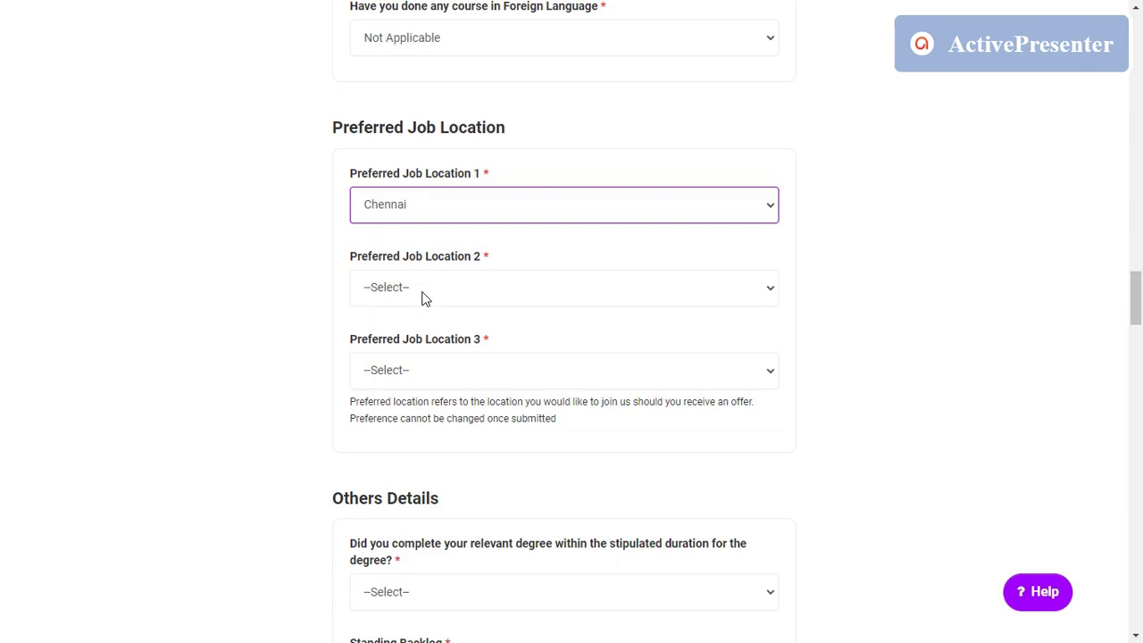
- Review the cities available for Preferred Job Location 2 and Preferred Job Location 3 without choosing any
click(425, 299)
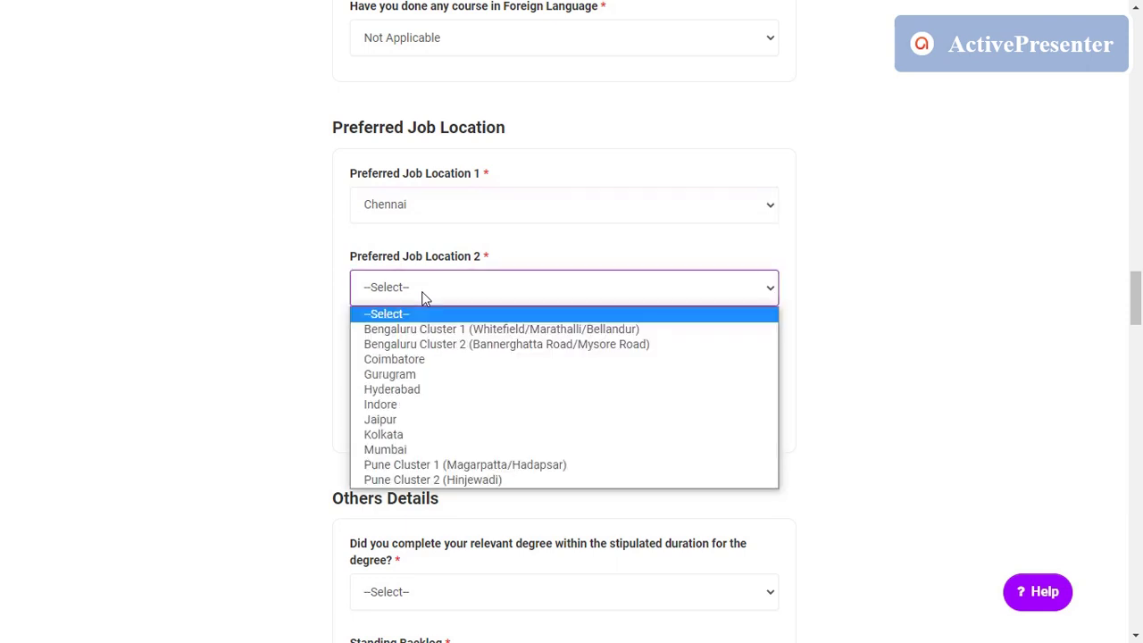
click(302, 310)
click(416, 393)
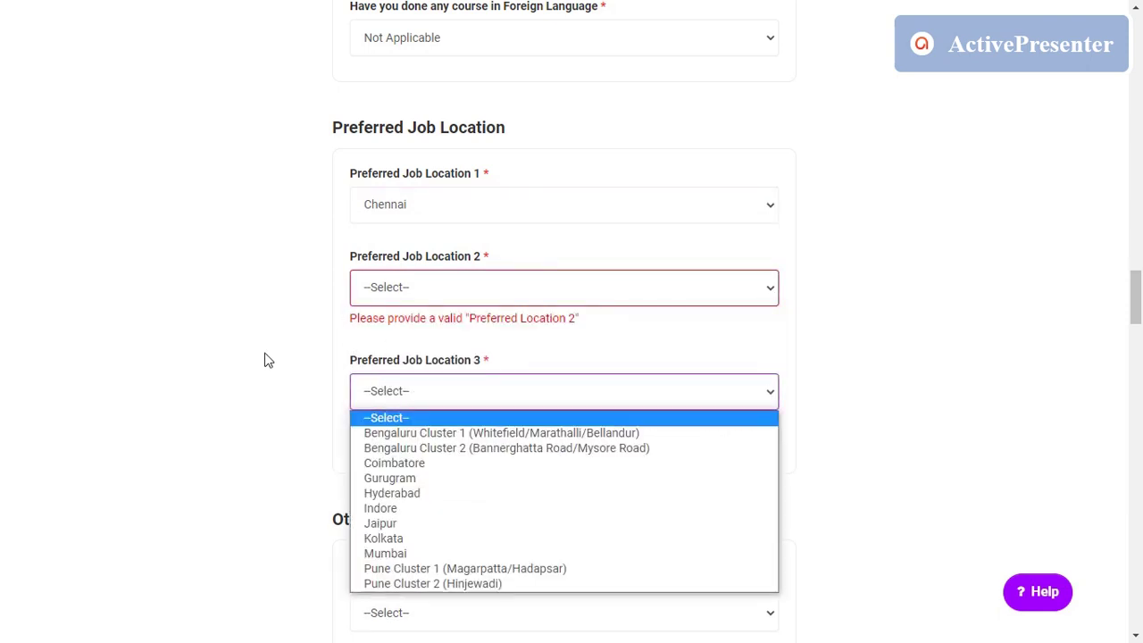
click(265, 359)
- Set the degree duration answer to "Yes, completed within the stipulated timeframe" and check the Standing Backlog options
scroll(265, 359, down, 5)
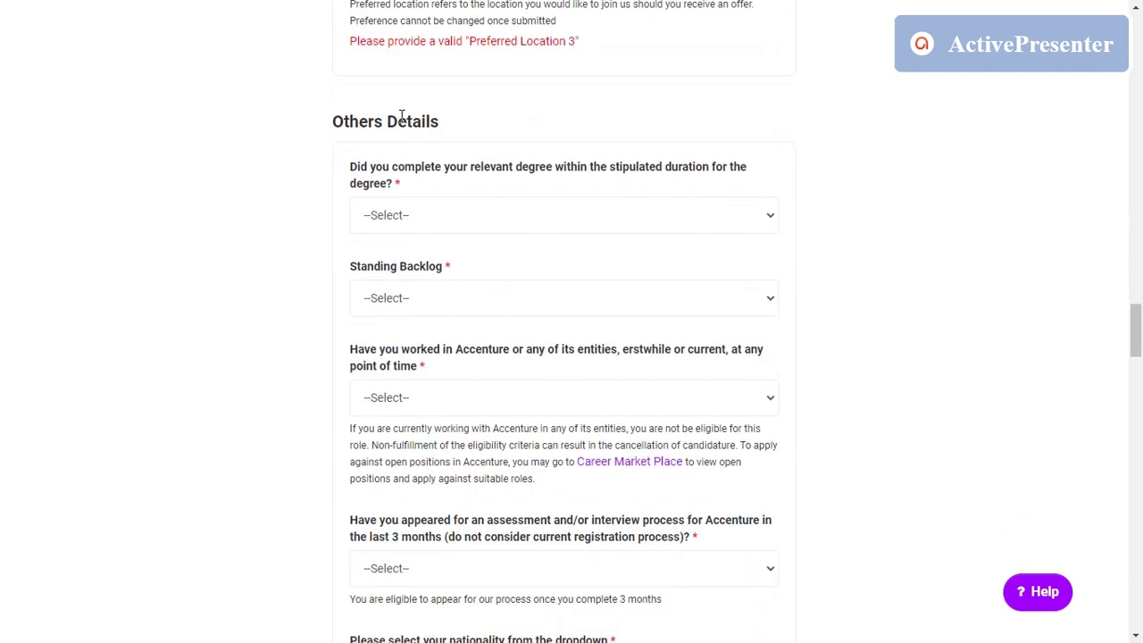
click(438, 222)
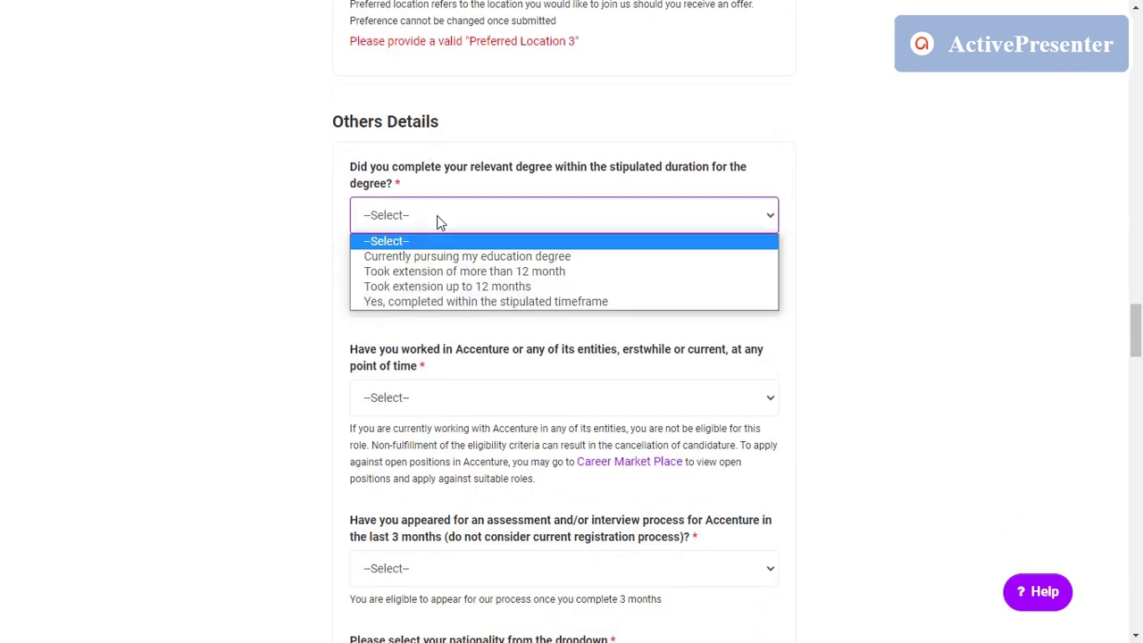
click(548, 304)
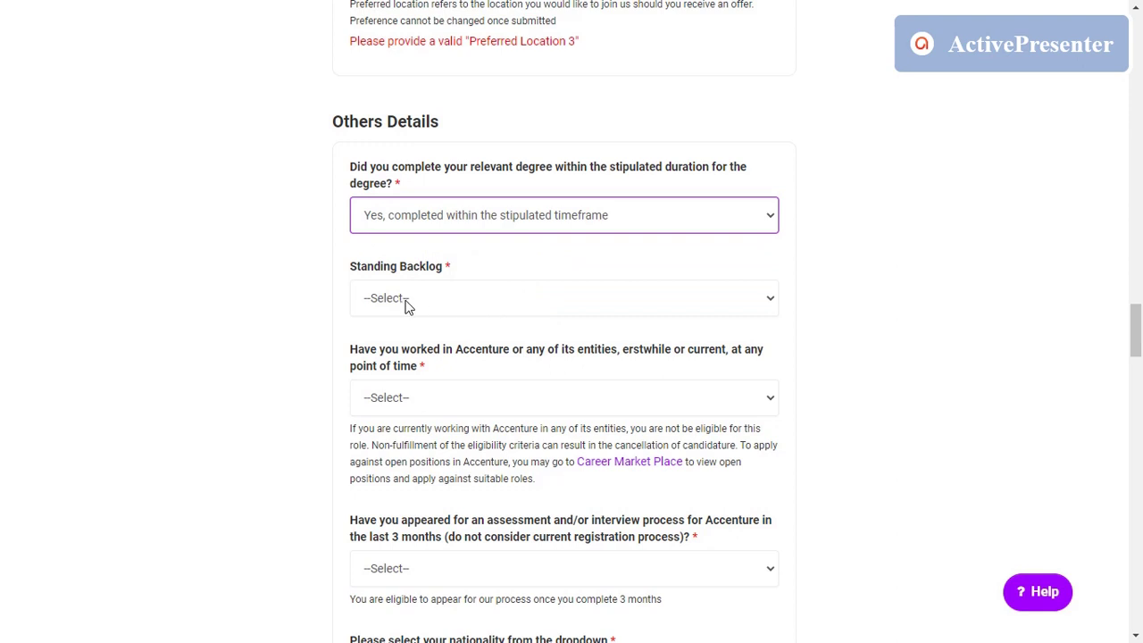
click(475, 305)
click(145, 326)
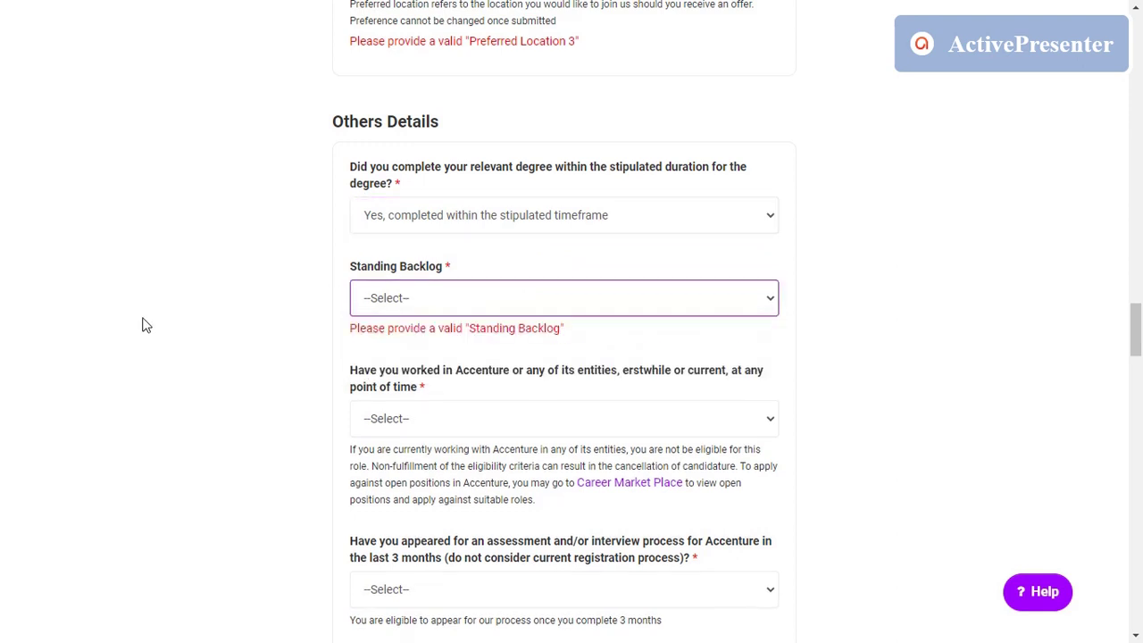
- Set the answer on having worked in Accenture or any of its entities to Currently working
scroll(214, 299, down, 1)
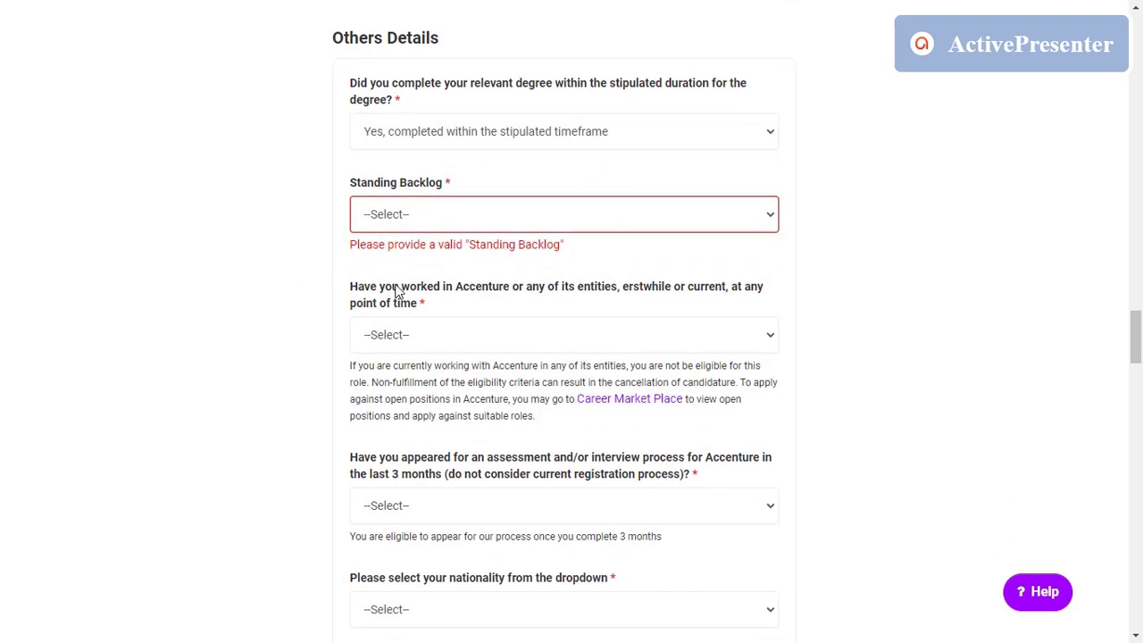
click(462, 334)
drag(362, 285, 553, 290)
click(335, 306)
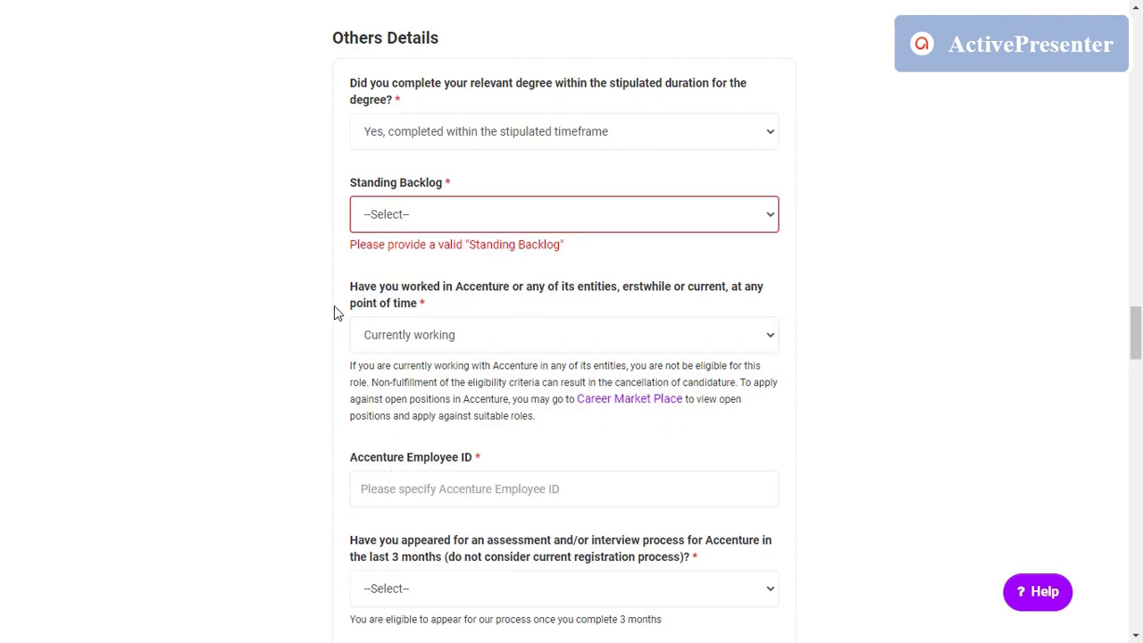
click(467, 347)
click(202, 350)
- Review the answer options for previous Accenture assessments in the last 3 months, nationality and final semester exam completion
scroll(206, 344, down, 2)
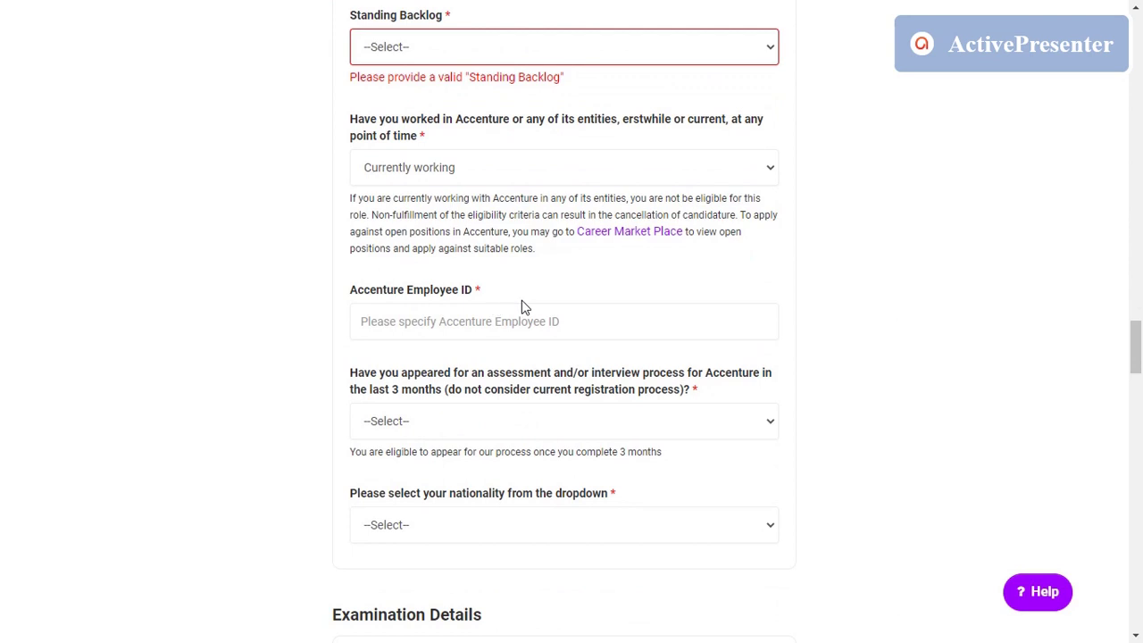
scroll(170, 388, down, 2)
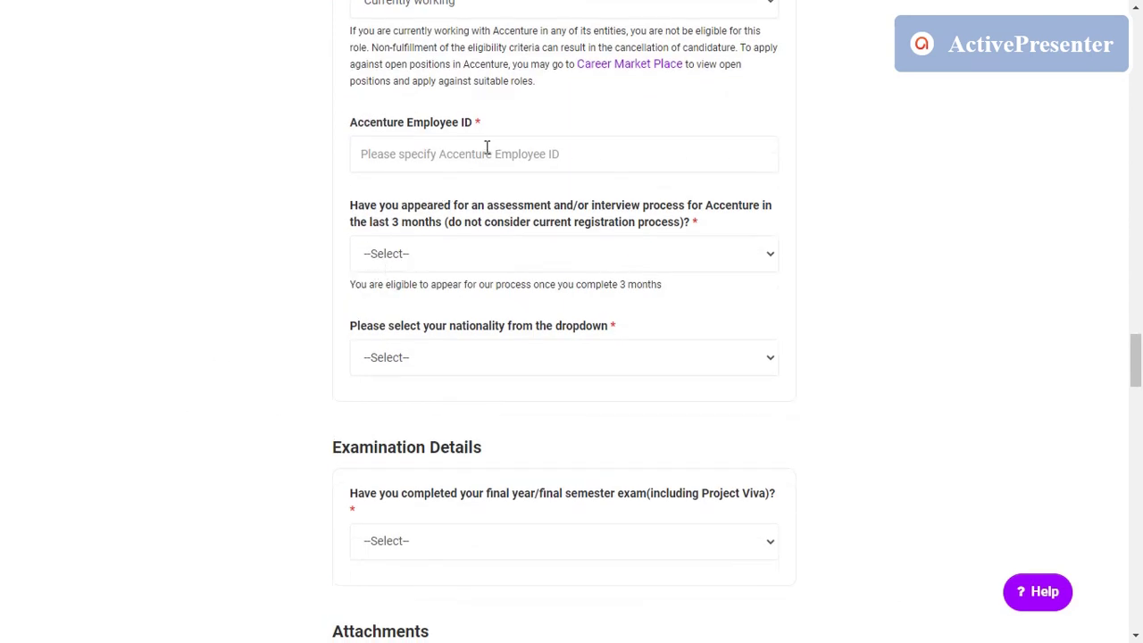
click(449, 269)
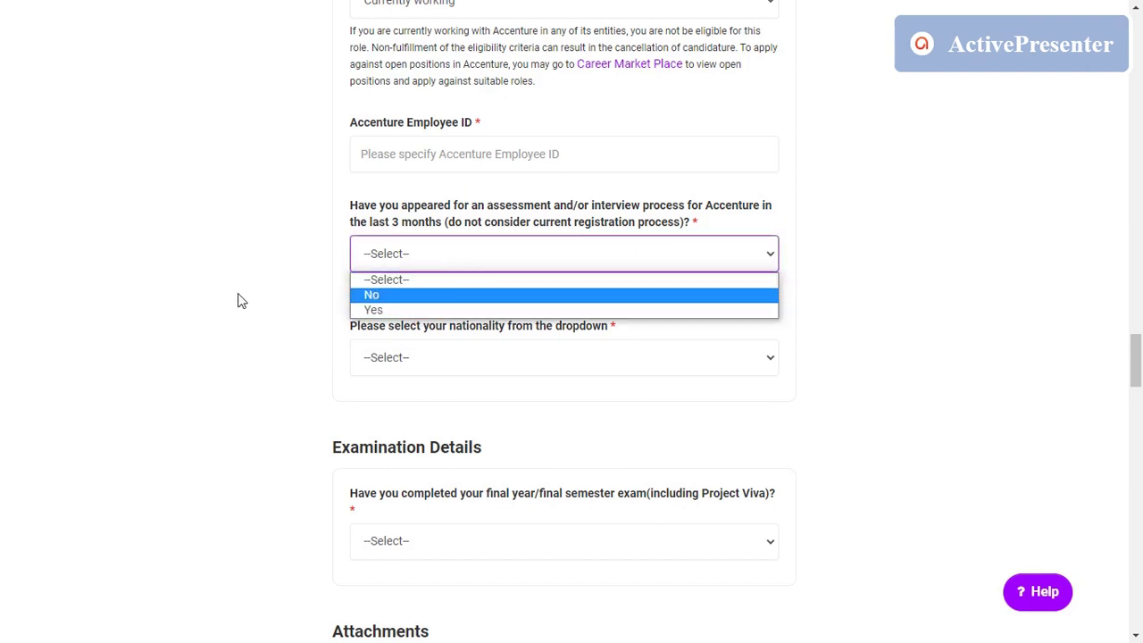
click(155, 297)
scroll(194, 283, down, 2)
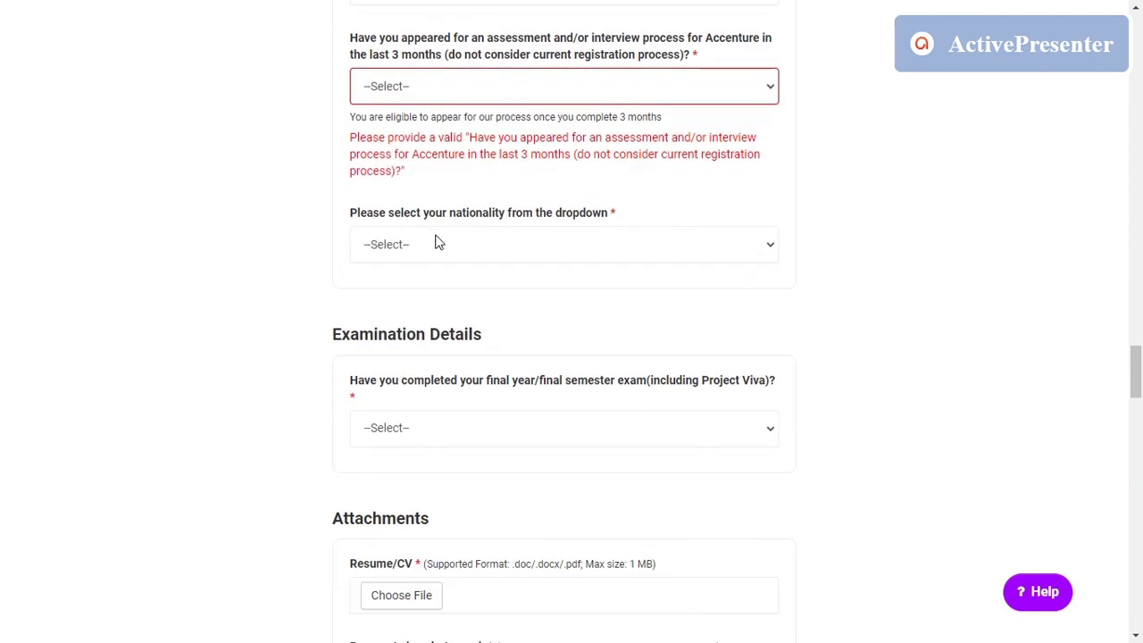
click(579, 240)
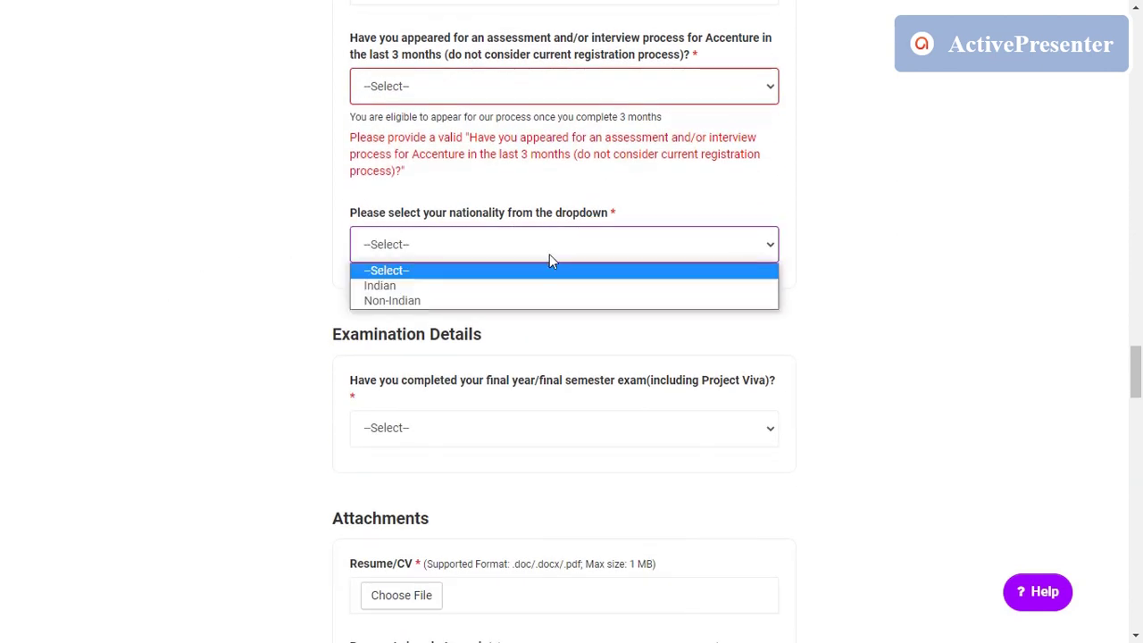
click(243, 257)
scroll(268, 236, down, 2)
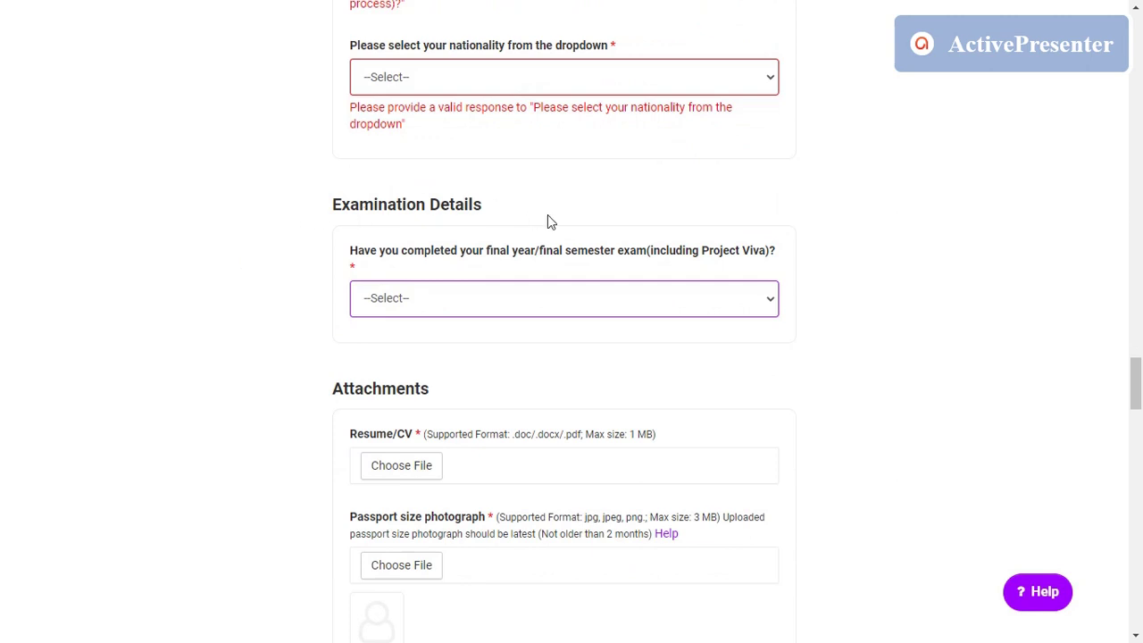
click(561, 302)
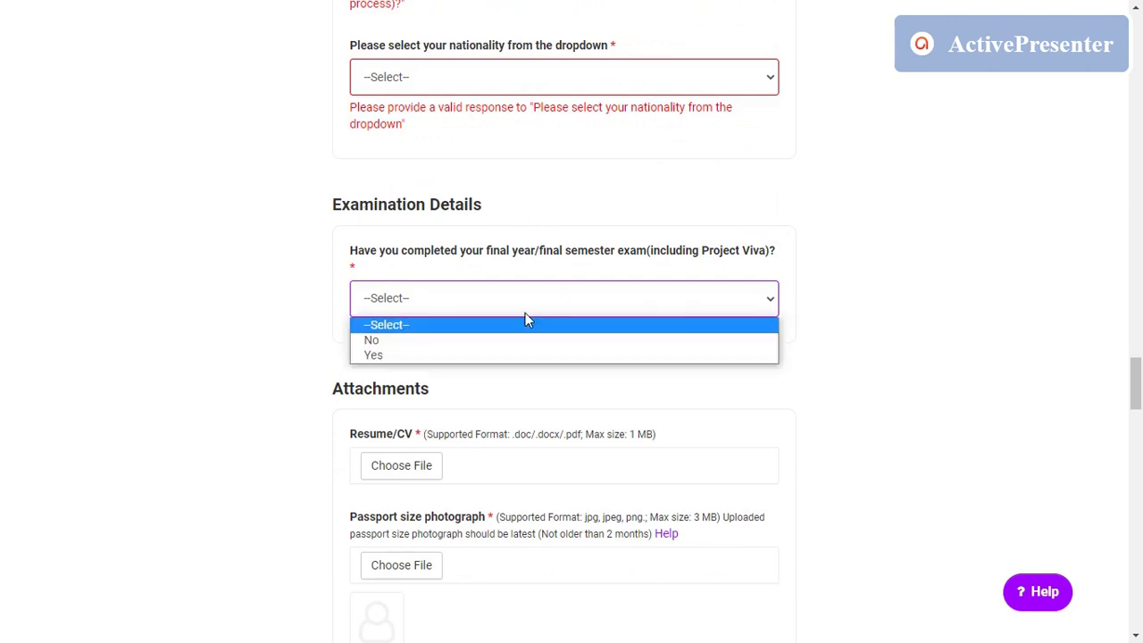
click(252, 349)
- Look over the resume and passport photograph attachments, and set the Government ID Type to Pan Card
scroll(253, 324, down, 2)
scroll(184, 311, down, 2)
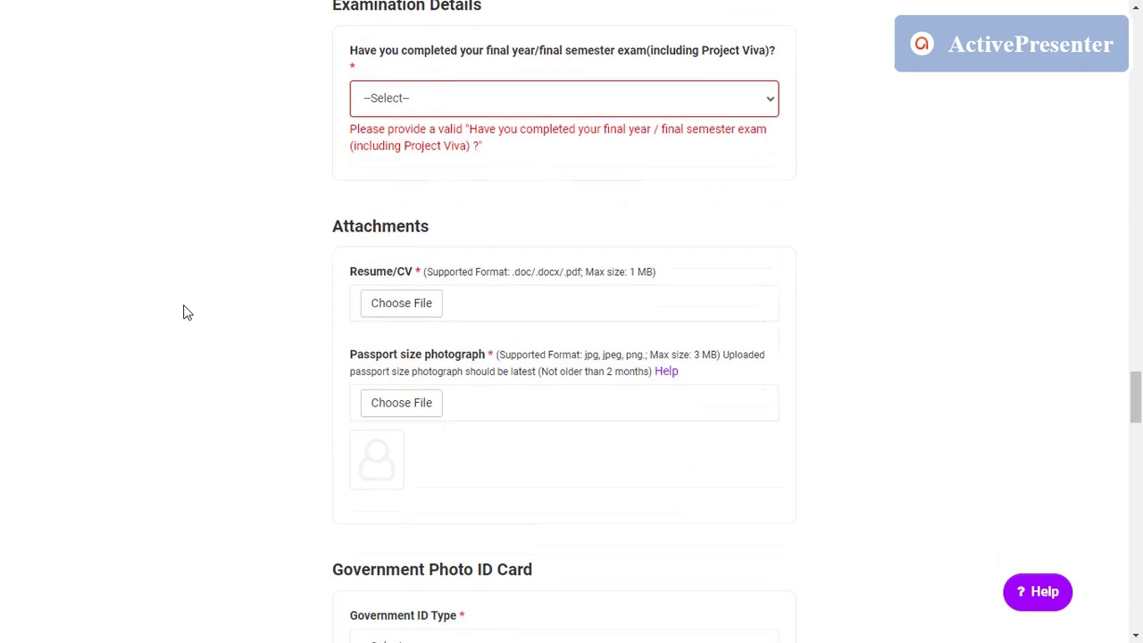
scroll(338, 268, down, 2)
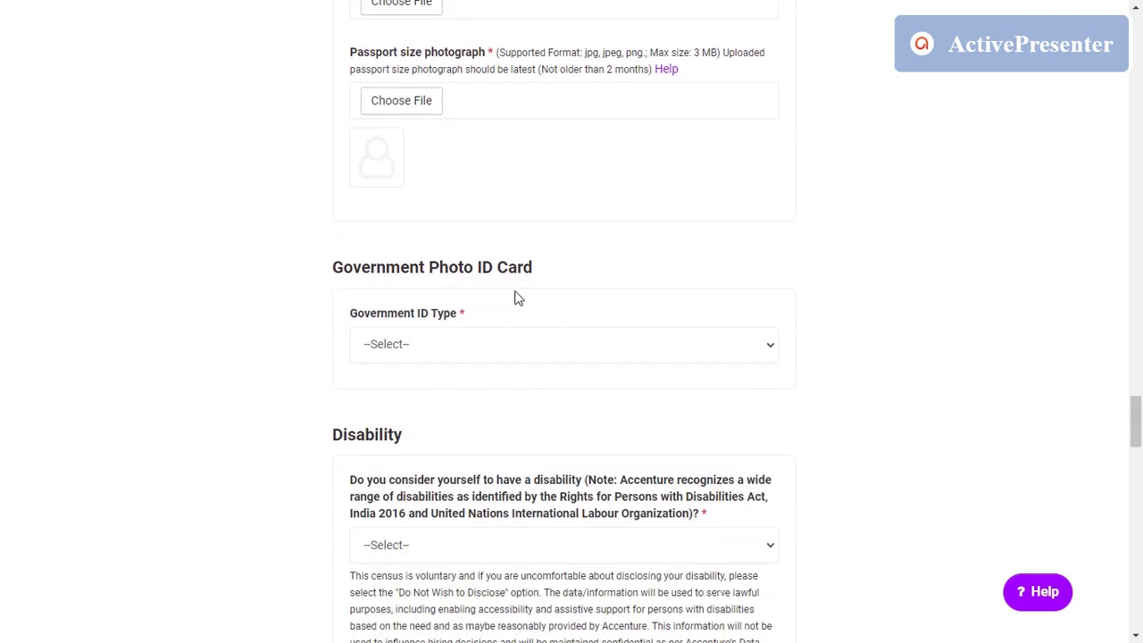
drag(500, 348, 555, 362)
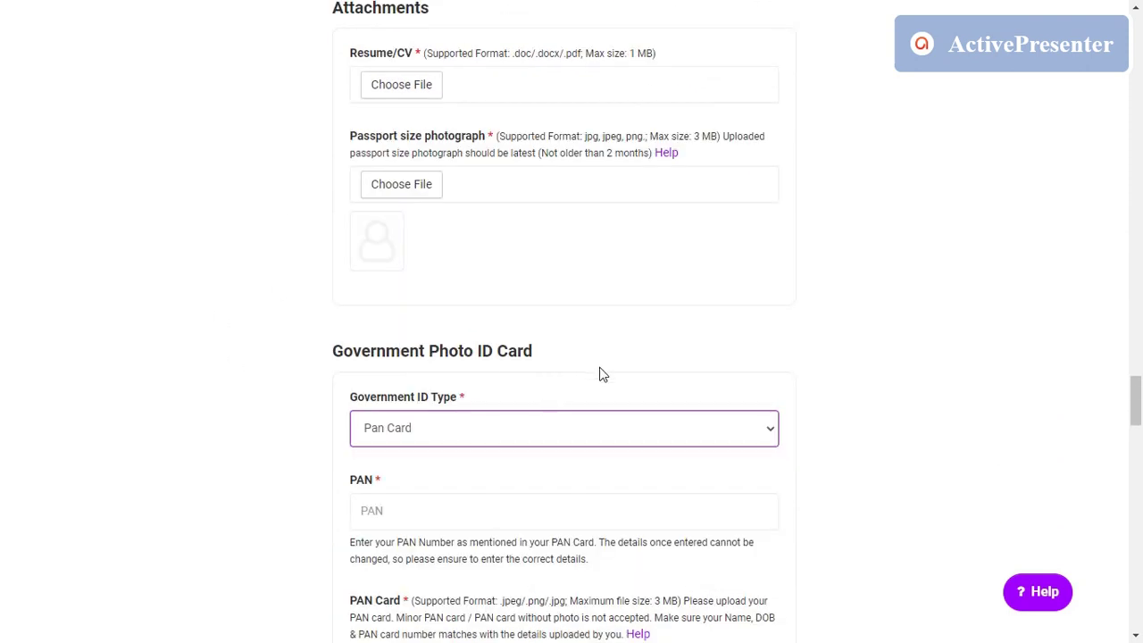
click(521, 429)
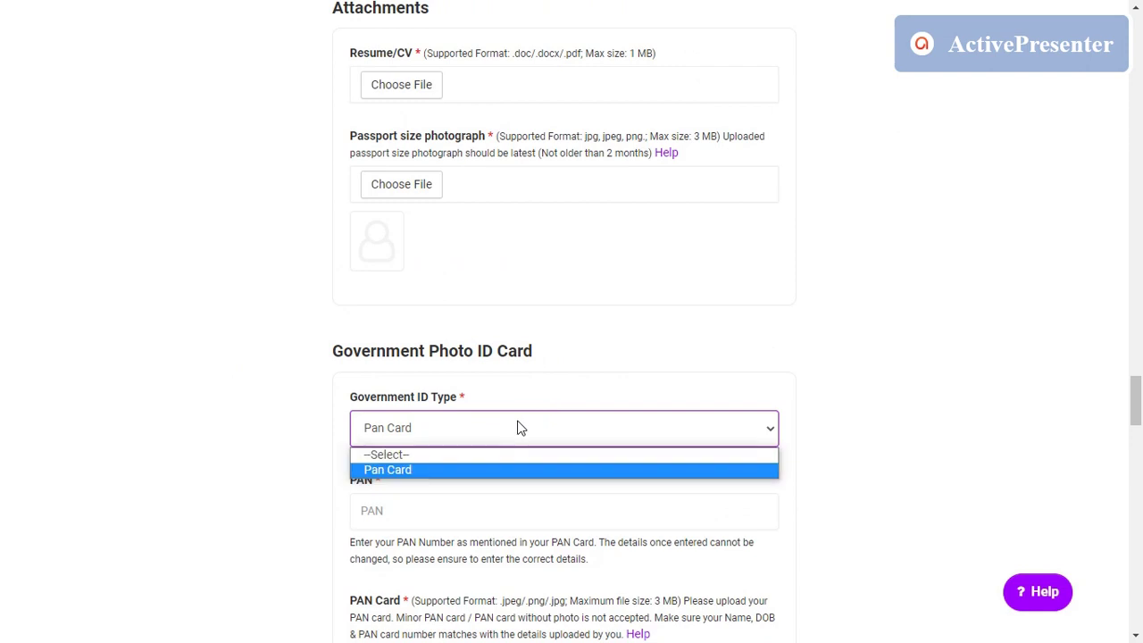
- Keep Pan Card as the Government ID Type and review the PAN number, PAN card upload and Disability fields
click(492, 471)
scroll(321, 438, down, 2)
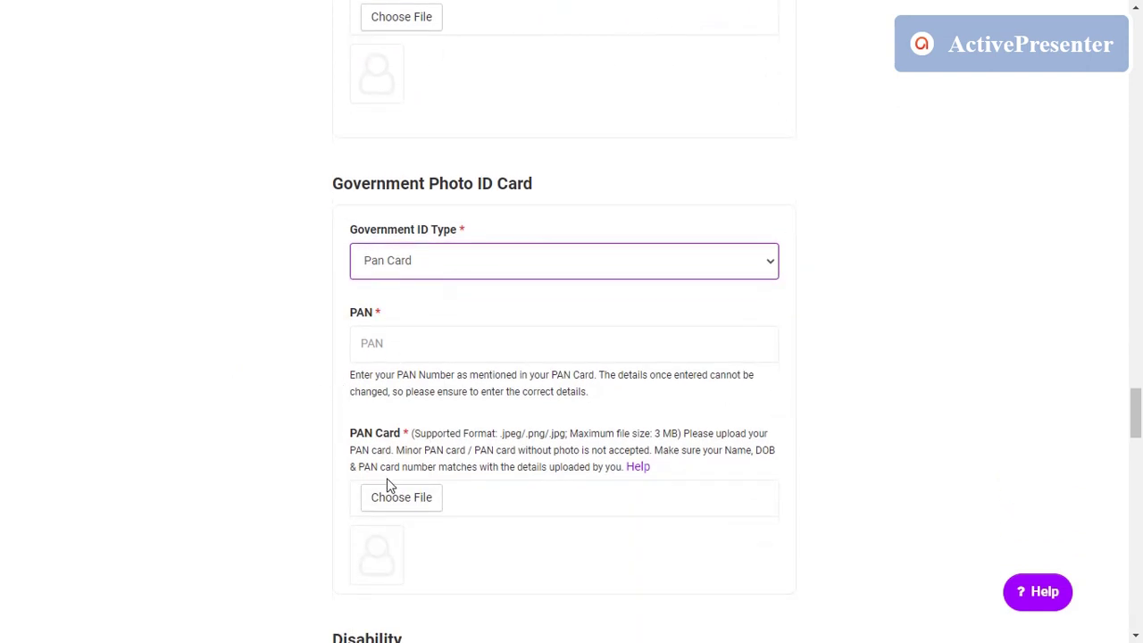
scroll(161, 383, down, 7)
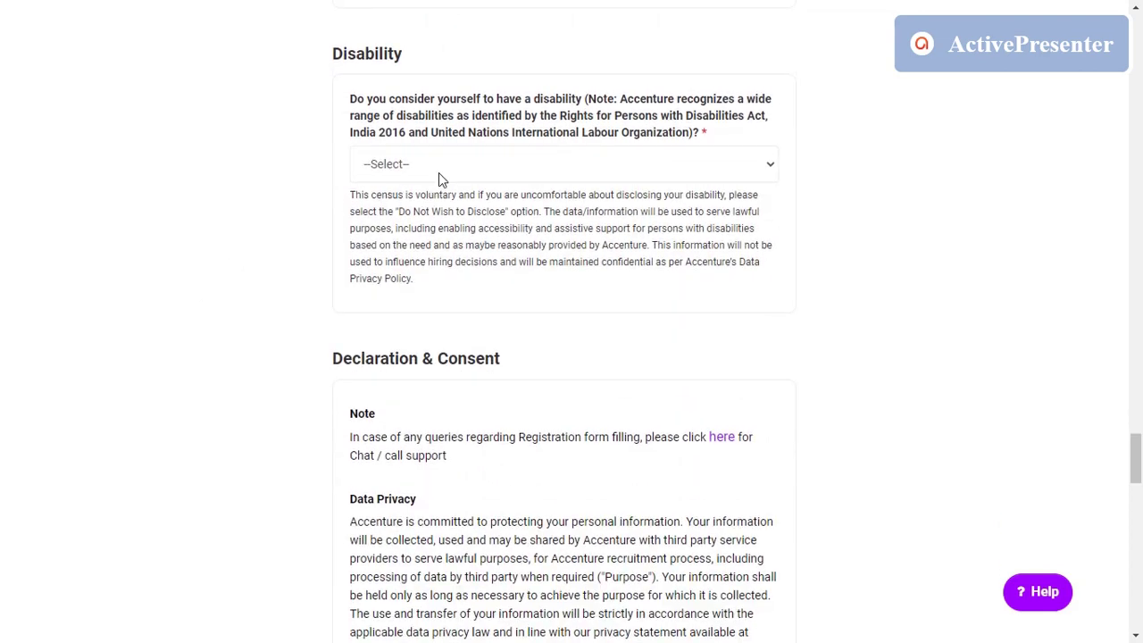
- Agree to the accuracy declaration, recruitment call/SMS contact and Accenture marketing information consents, and review the rest of the form through to its end
scroll(110, 288, down, 6)
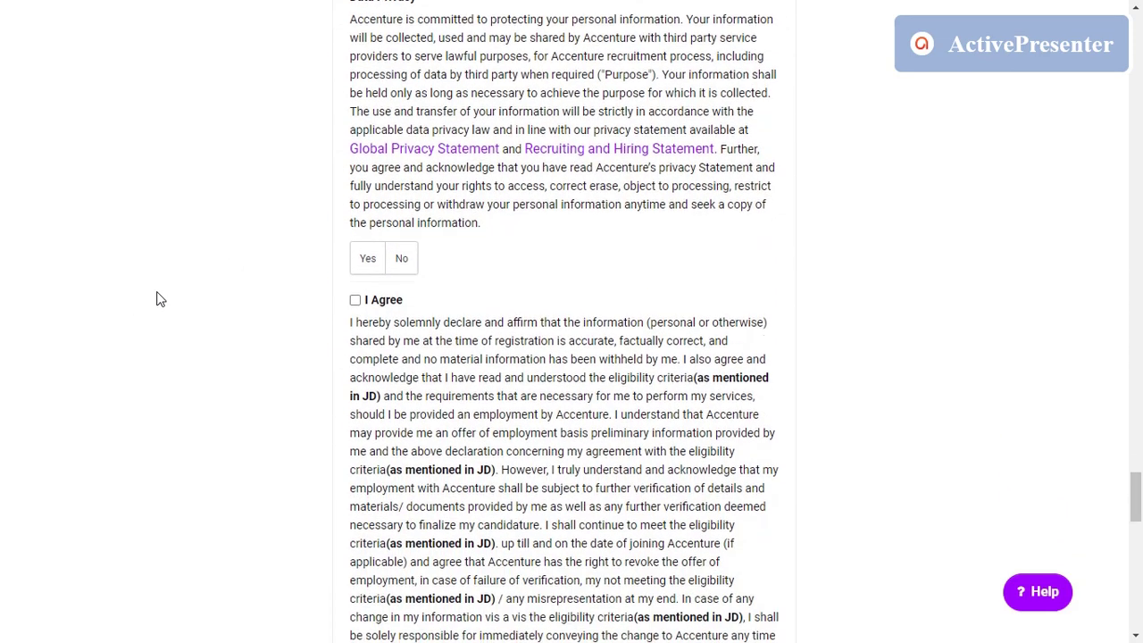
click(356, 300)
scroll(176, 335, down, 3)
scroll(176, 335, down, 4)
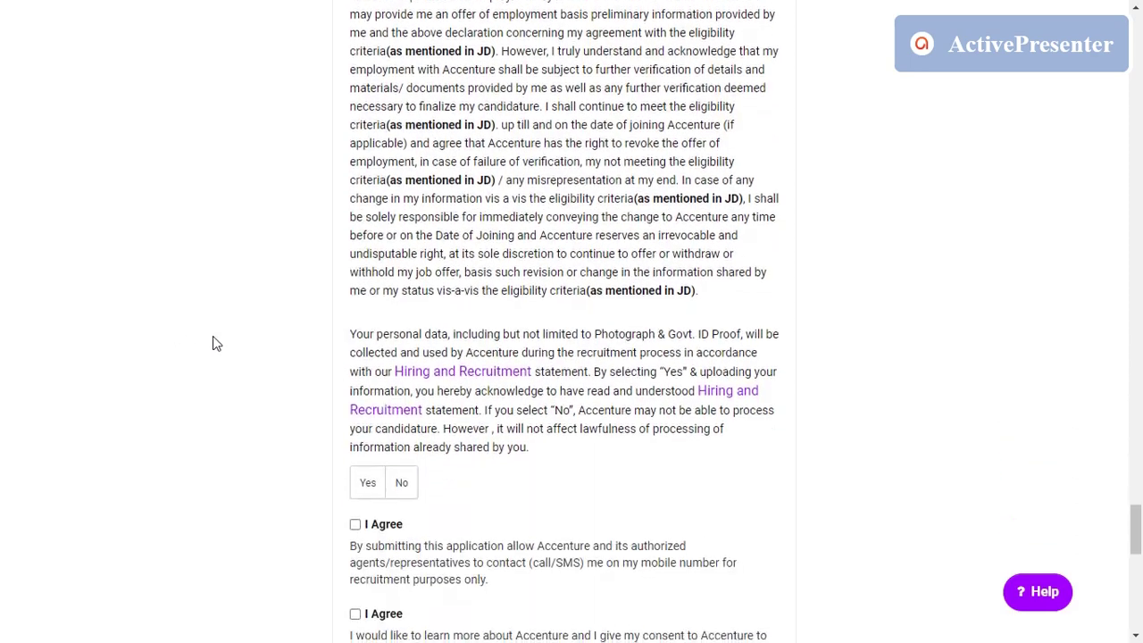
click(354, 357)
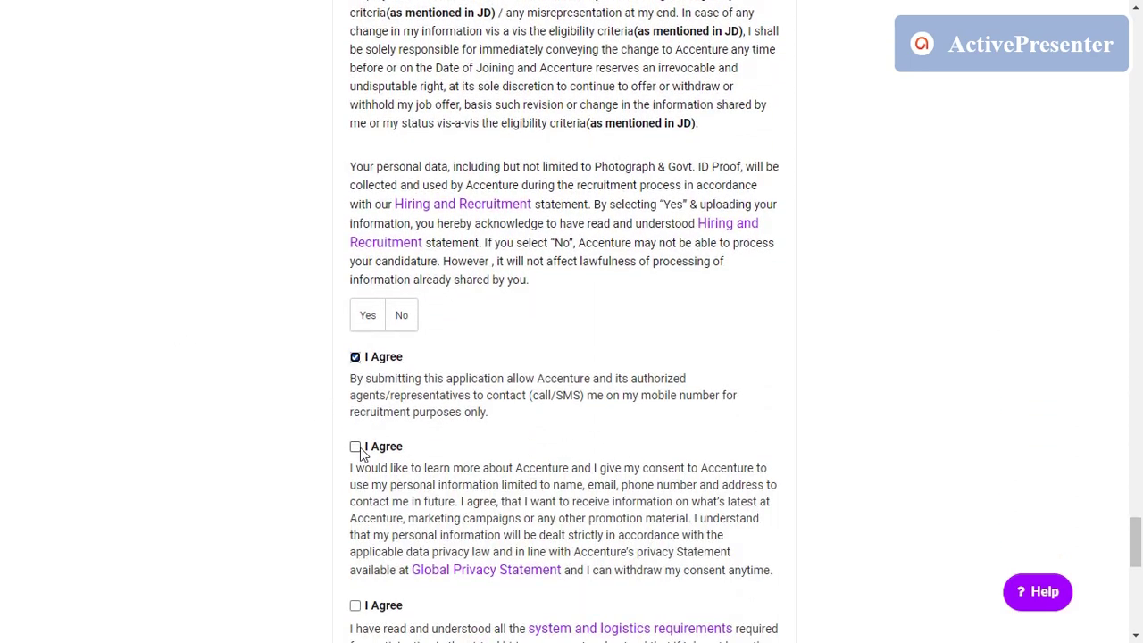
click(354, 447)
scroll(141, 407, down, 6)
scroll(141, 404, down, 2)
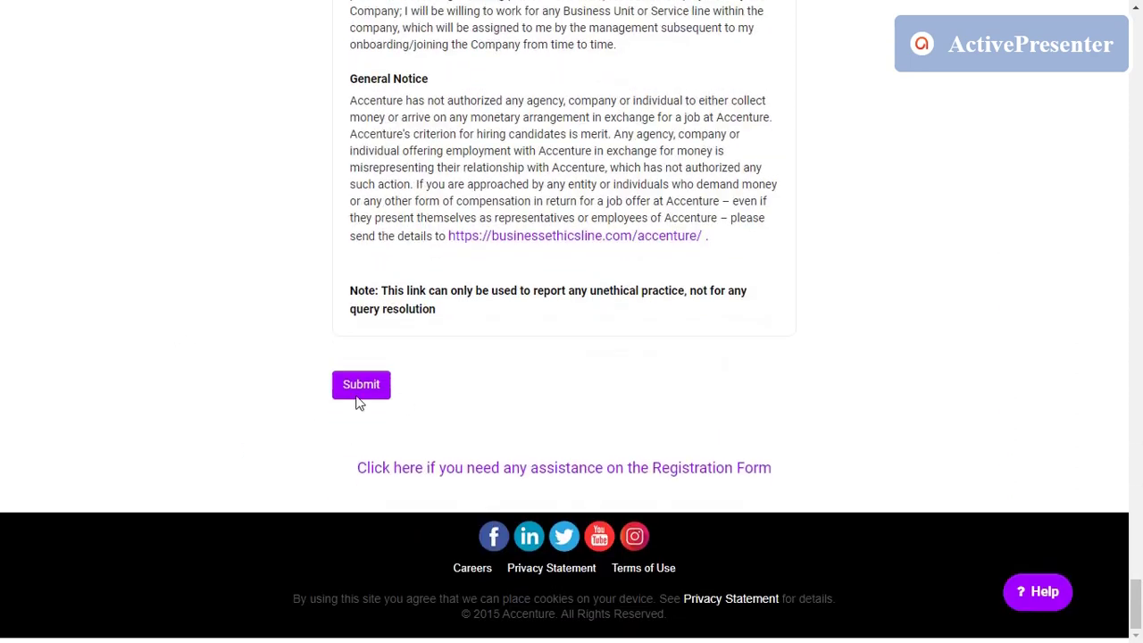